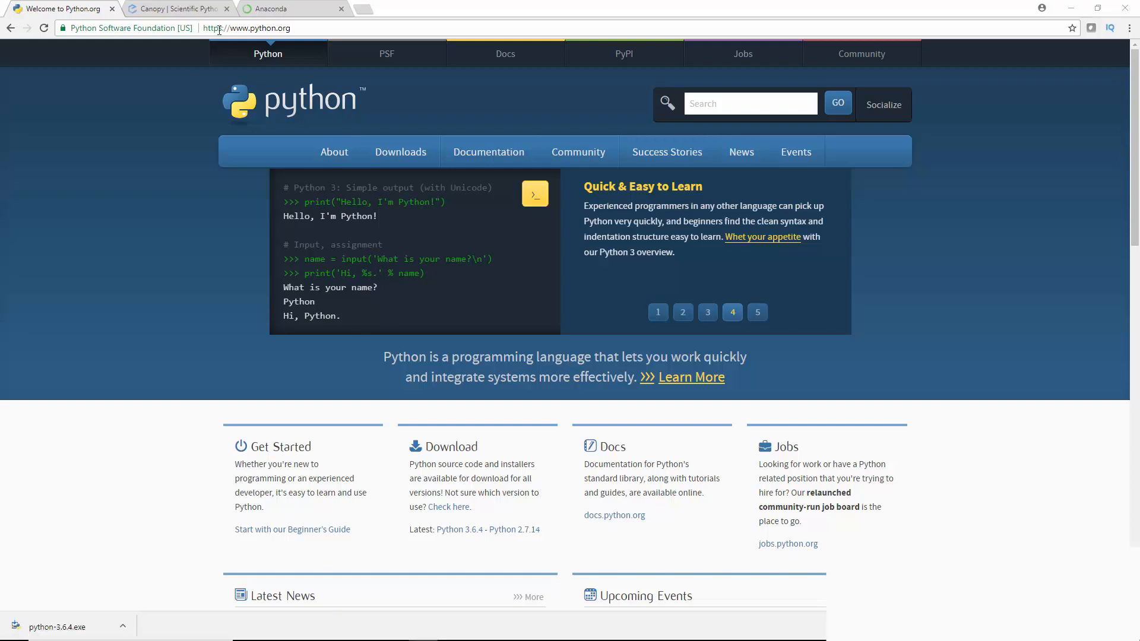
Open the python.org Downloads page and look over the Windows download options and the list of specific releases
click(315, 27)
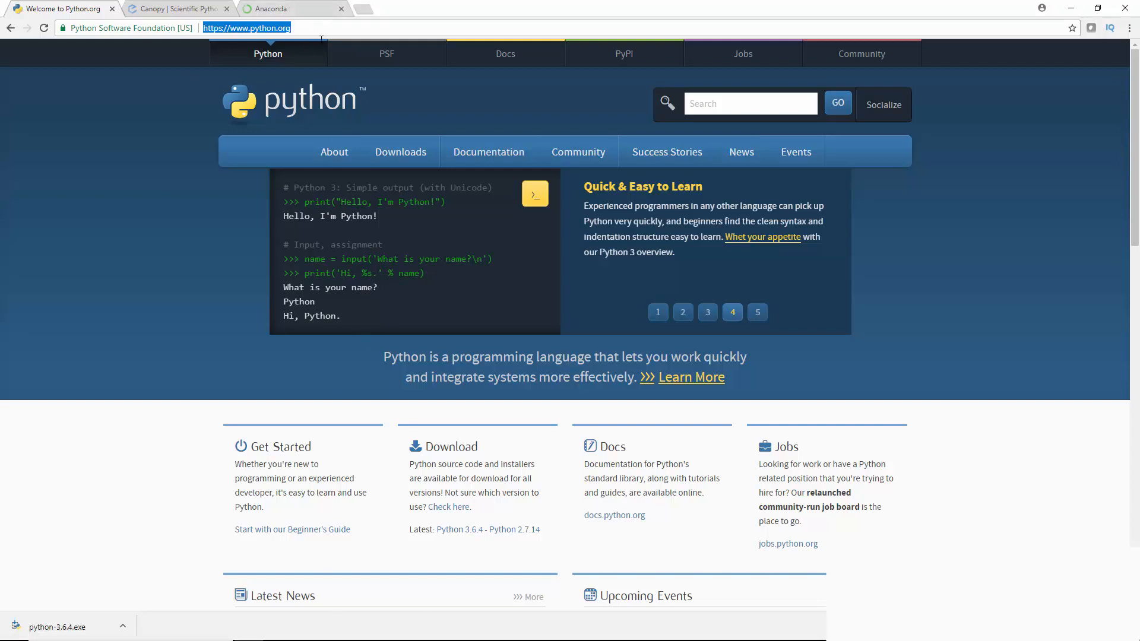
mouse_move(397, 164)
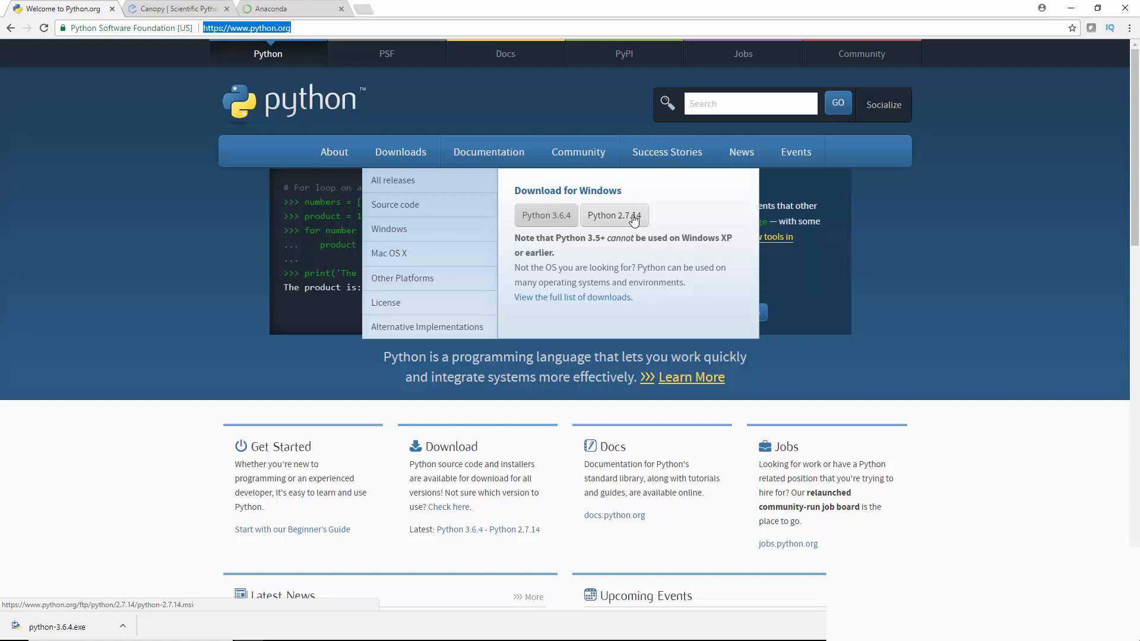
click(425, 190)
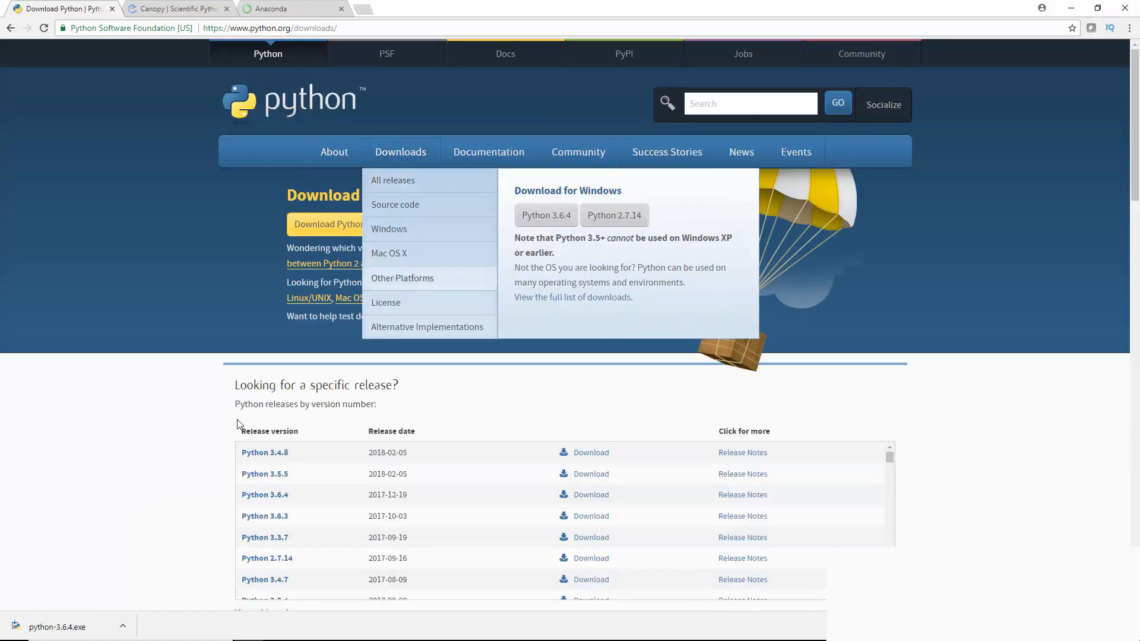
scroll(232, 446, down, 2)
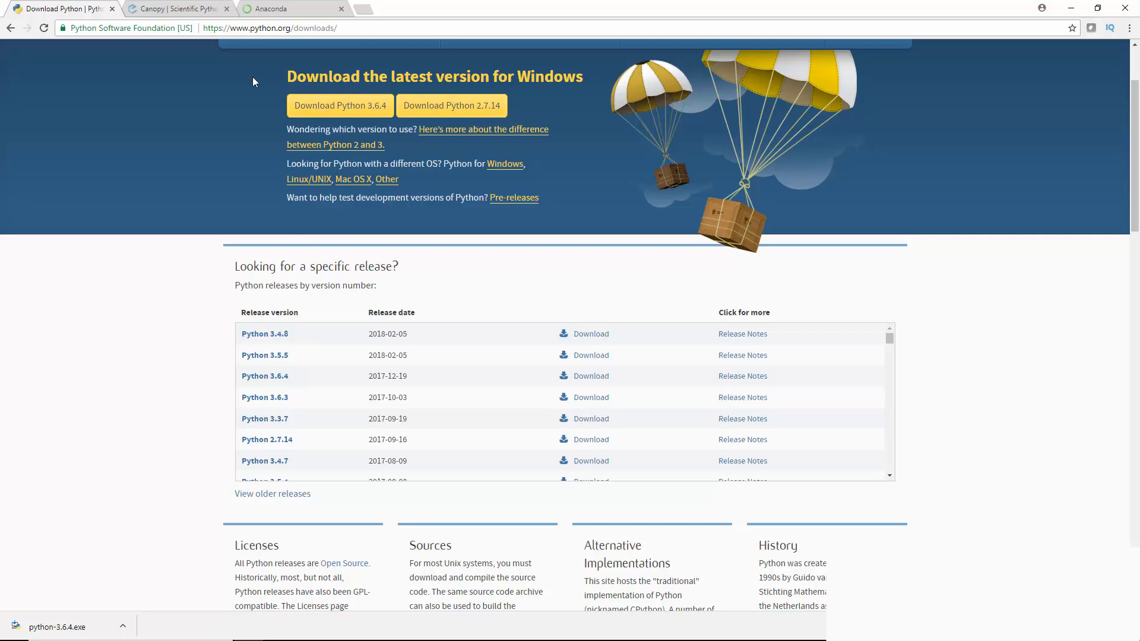
Go to the Enthought Canopy download page and bring up its list of standard installers
click(175, 8)
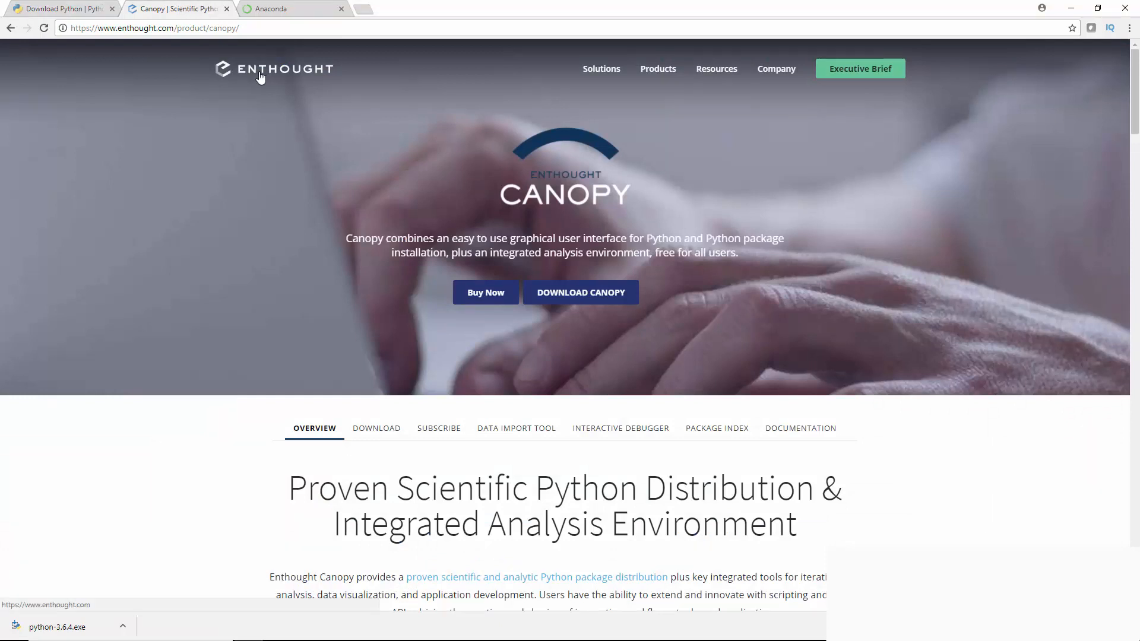
click(573, 299)
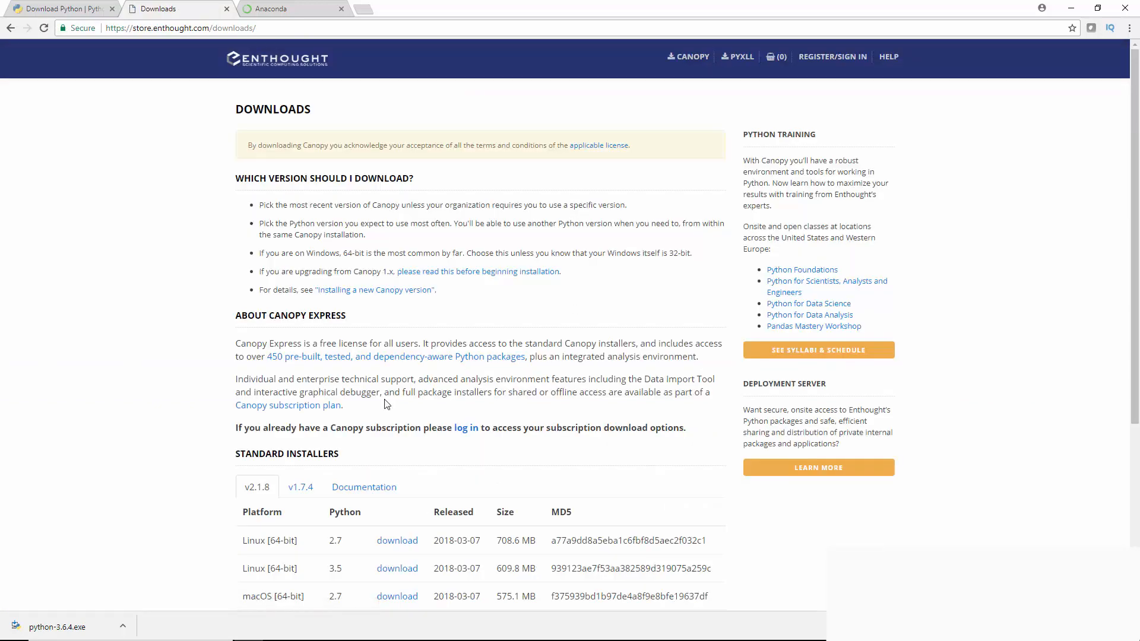
scroll(386, 404, down, 5)
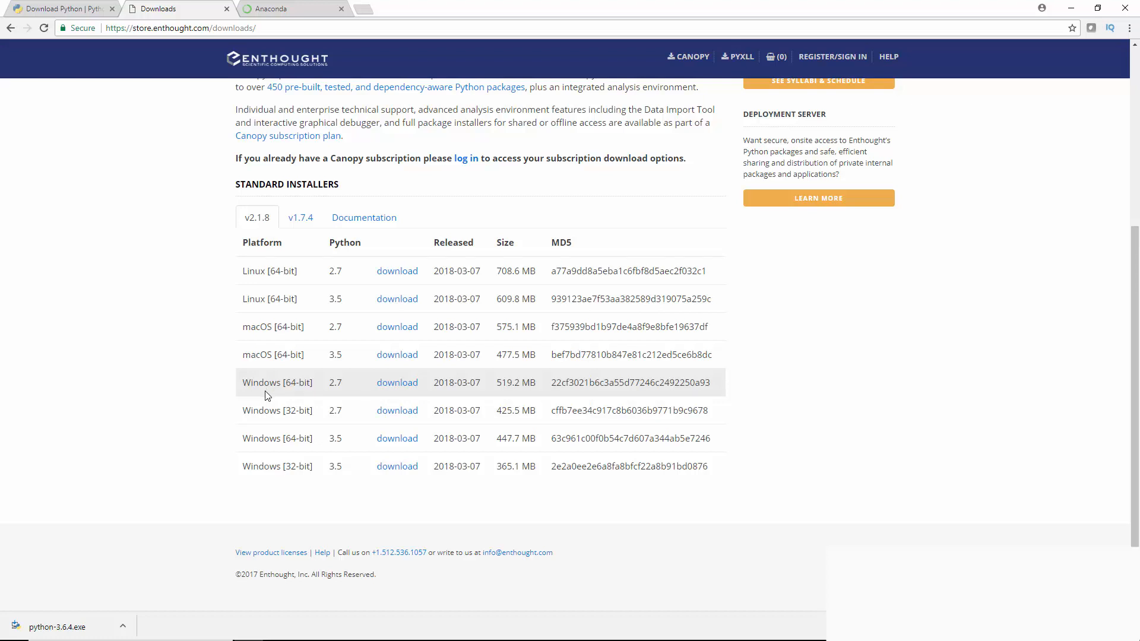
Open This PC from a Windows search and view its properties to check whether the system is 32-bit or 64-bit
key(super)
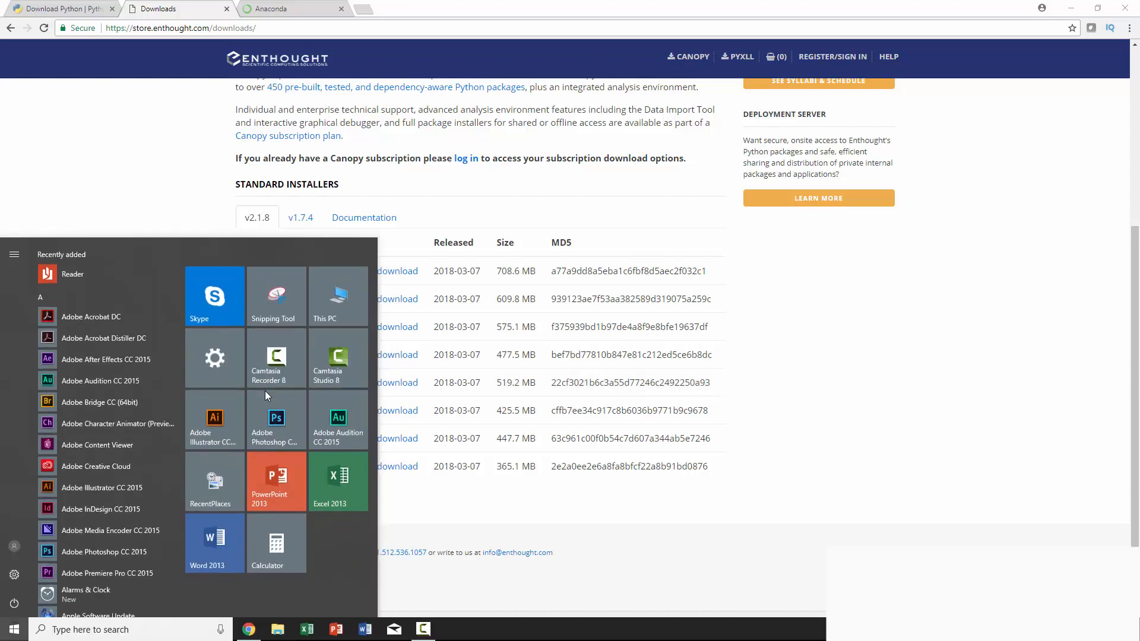
text(com)
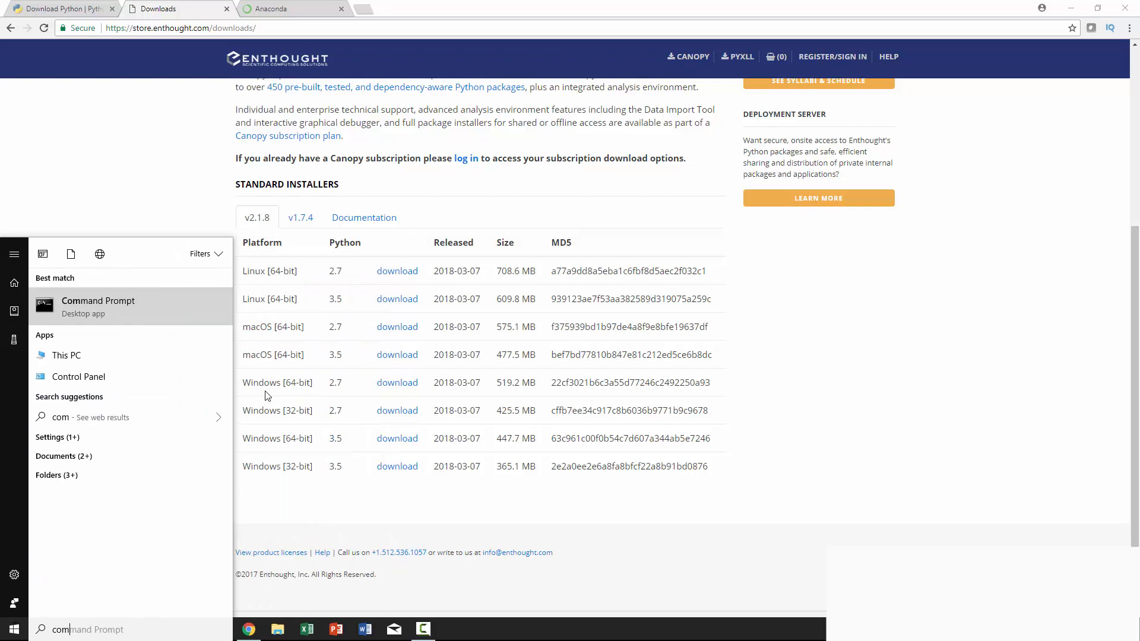
key(Down)
key(Return)
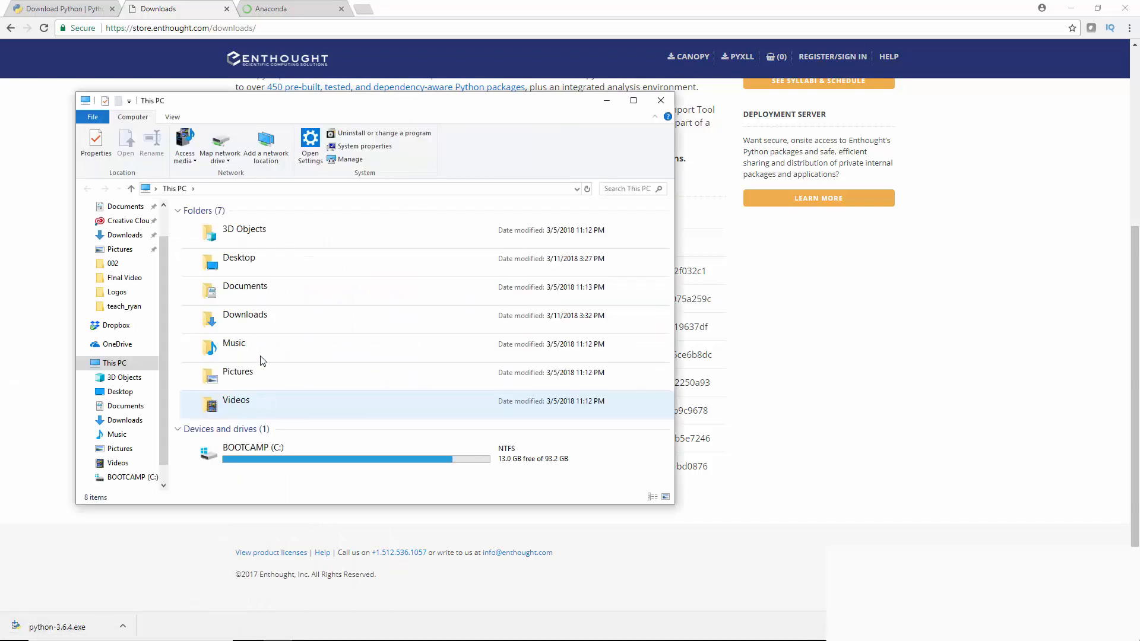
right_click(123, 369)
click(102, 522)
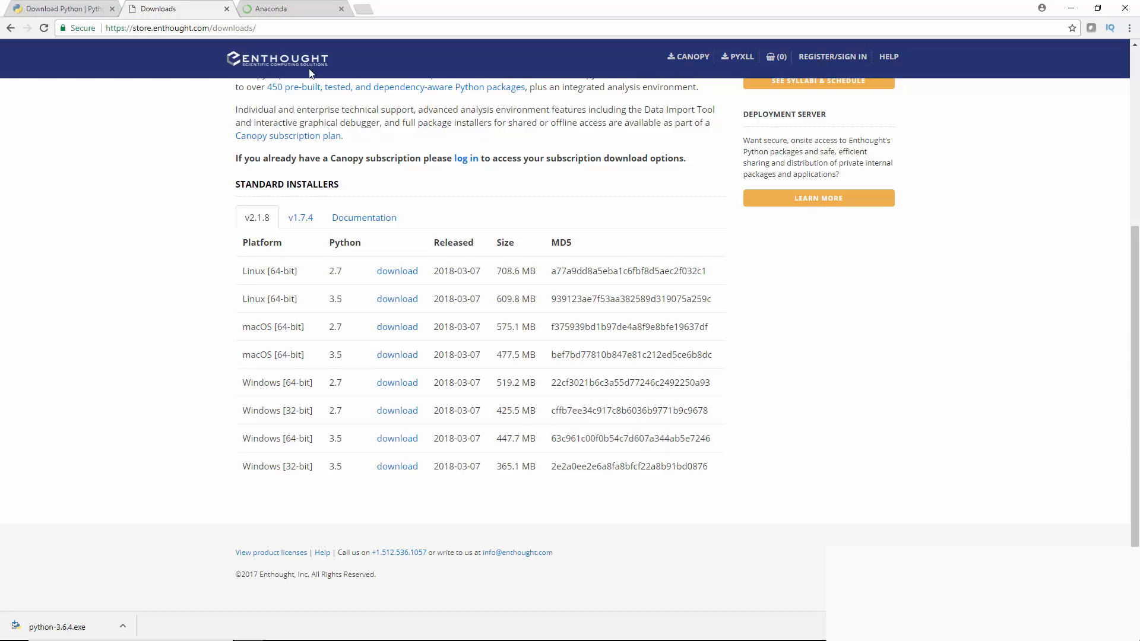
Download the Canopy v2.1.8 installer for Windows [64-bit] with Python 3.5 and dismiss the contact form
click(383, 439)
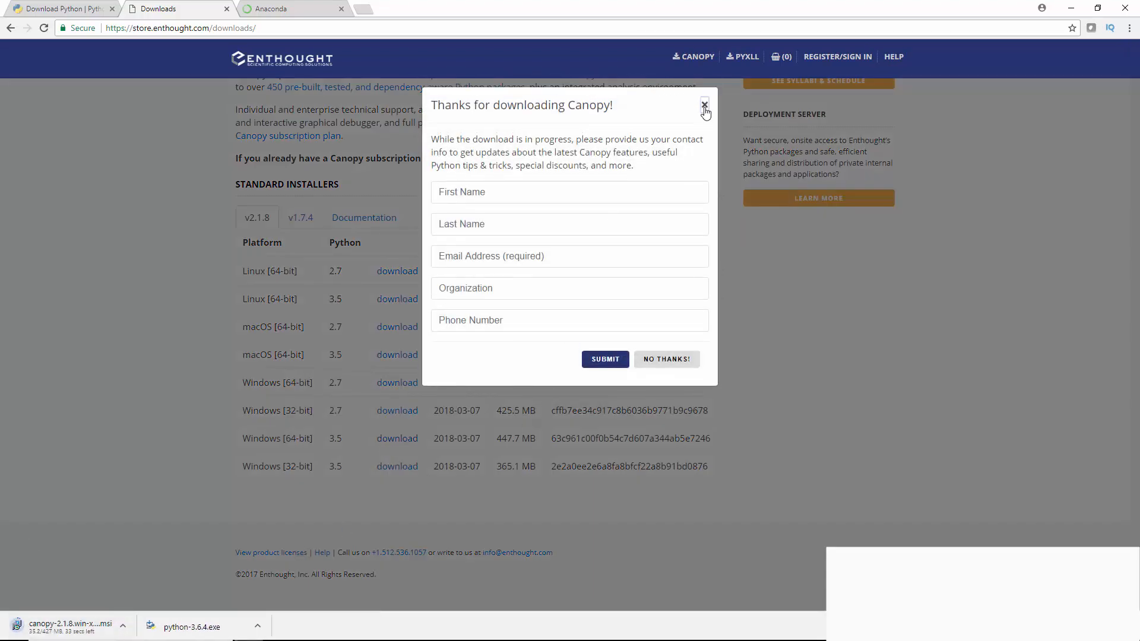
click(704, 105)
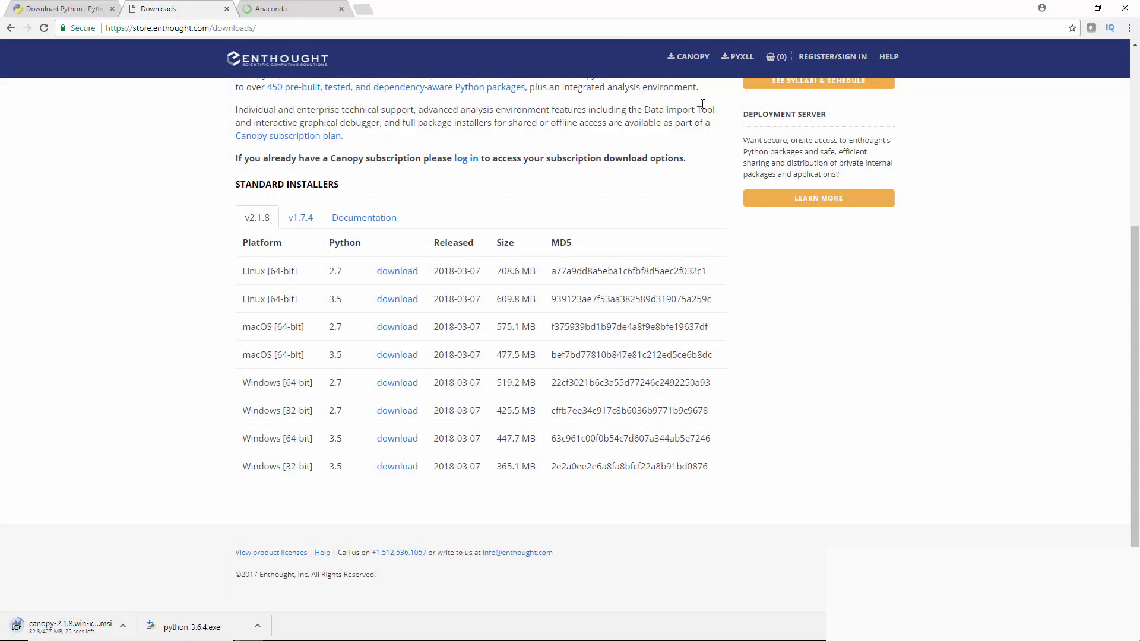
Open the Anaconda Distribution product page on the Anaconda site and review its components and data science libraries
click(302, 10)
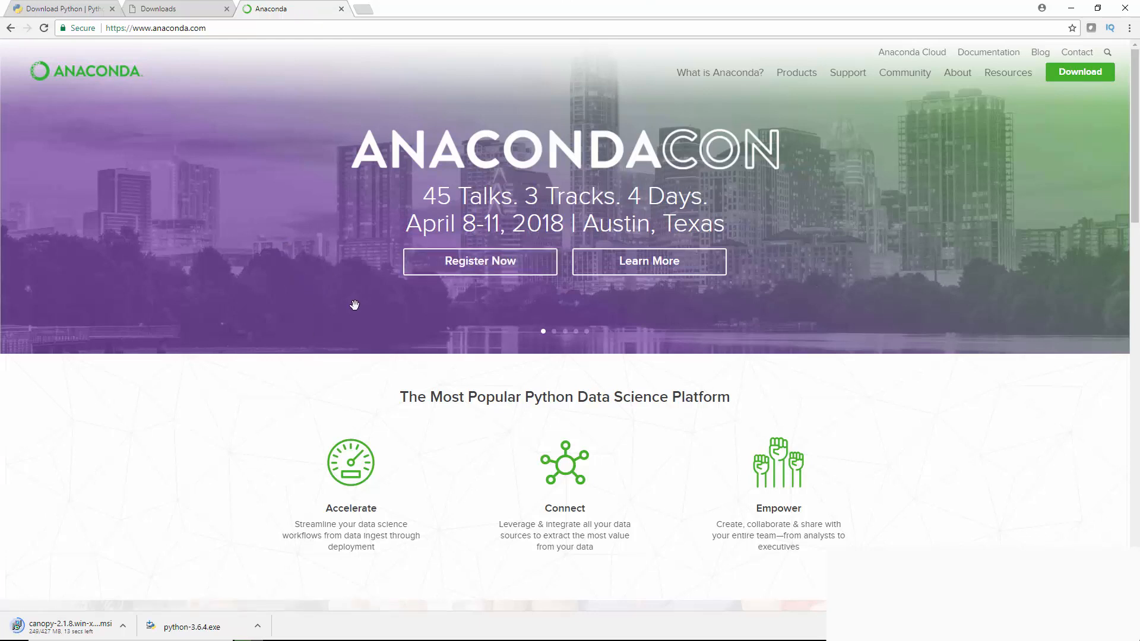
scroll(354, 307, down, 3)
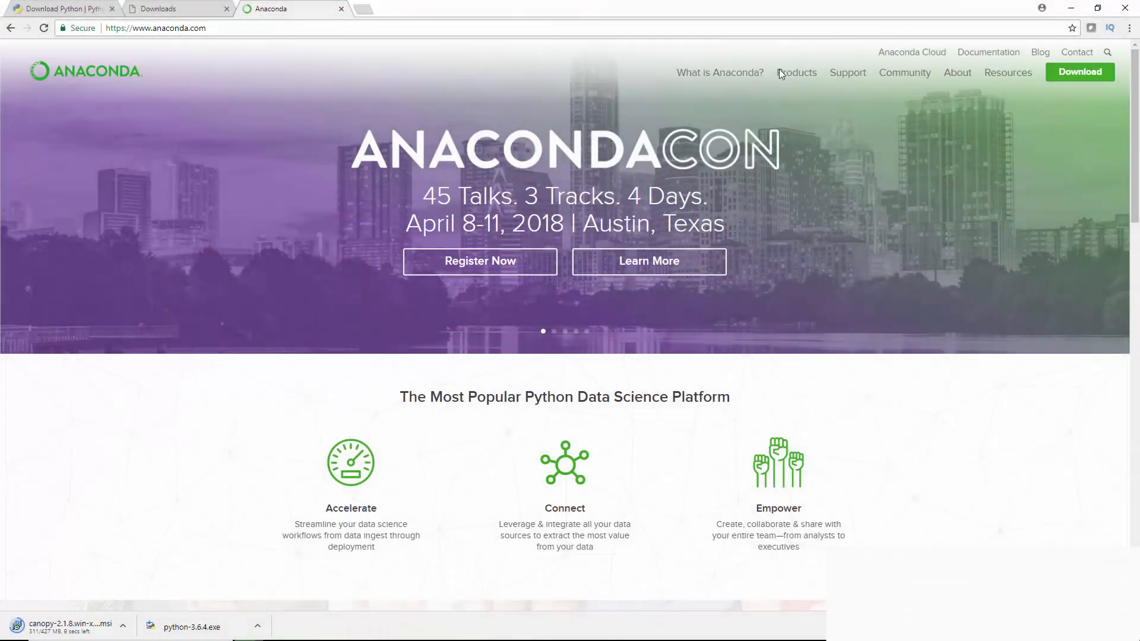
mouse_move(795, 75)
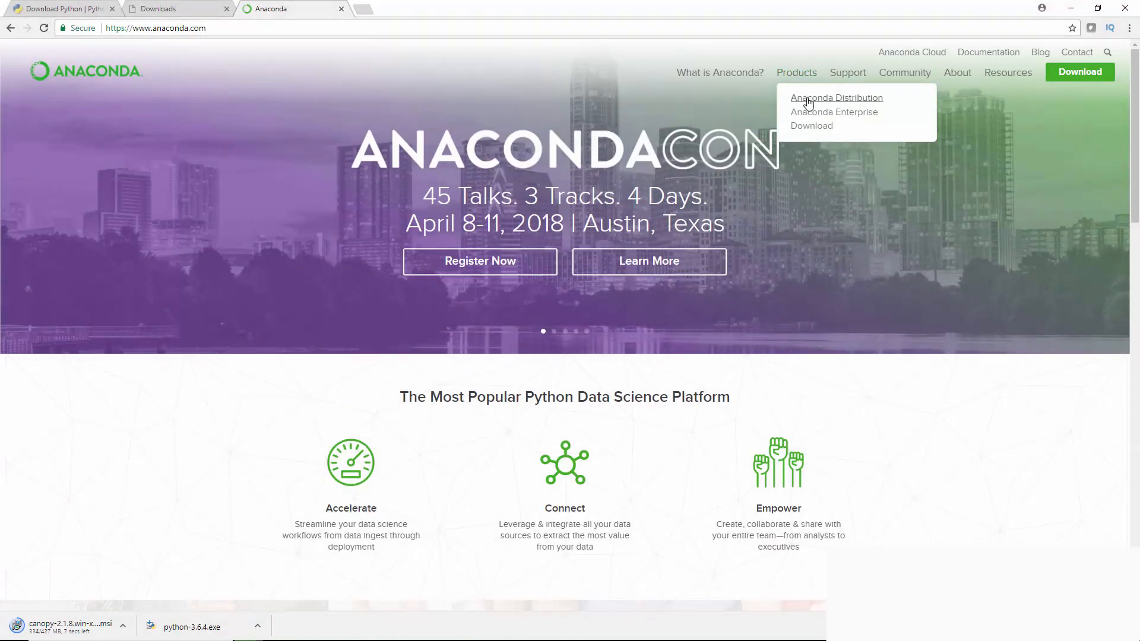
click(806, 102)
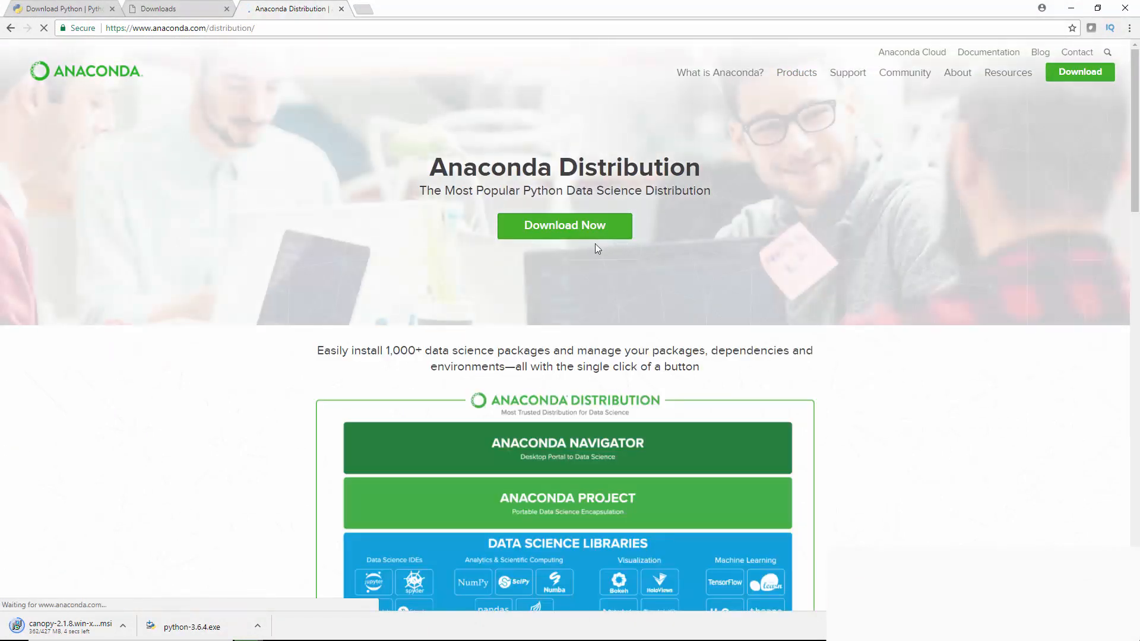
scroll(533, 321, down, 5)
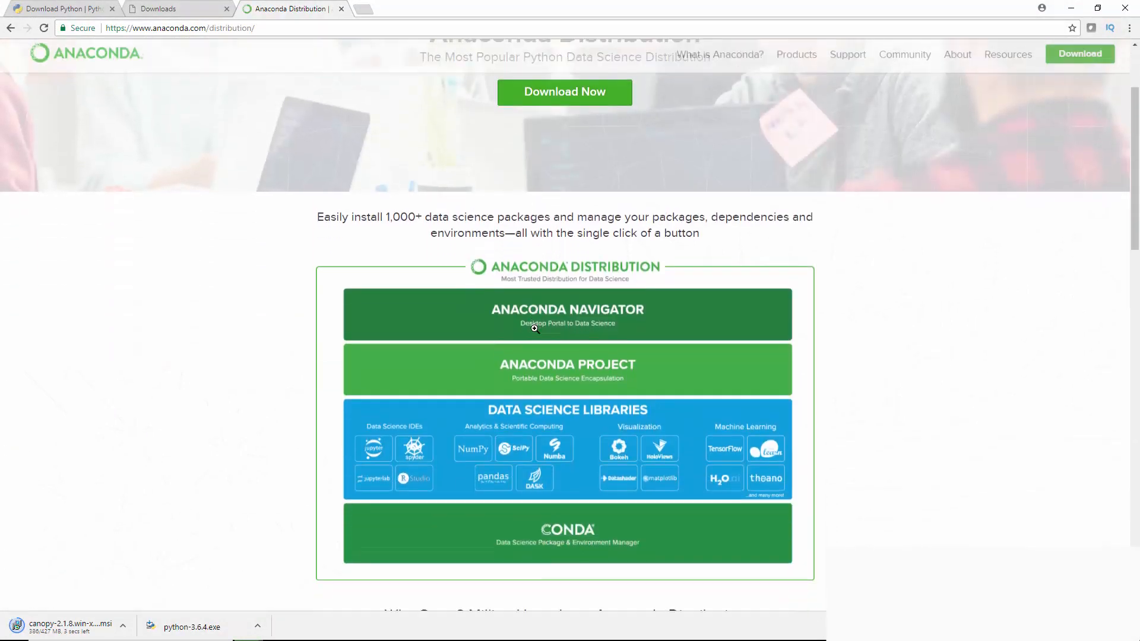
scroll(536, 325, down, 3)
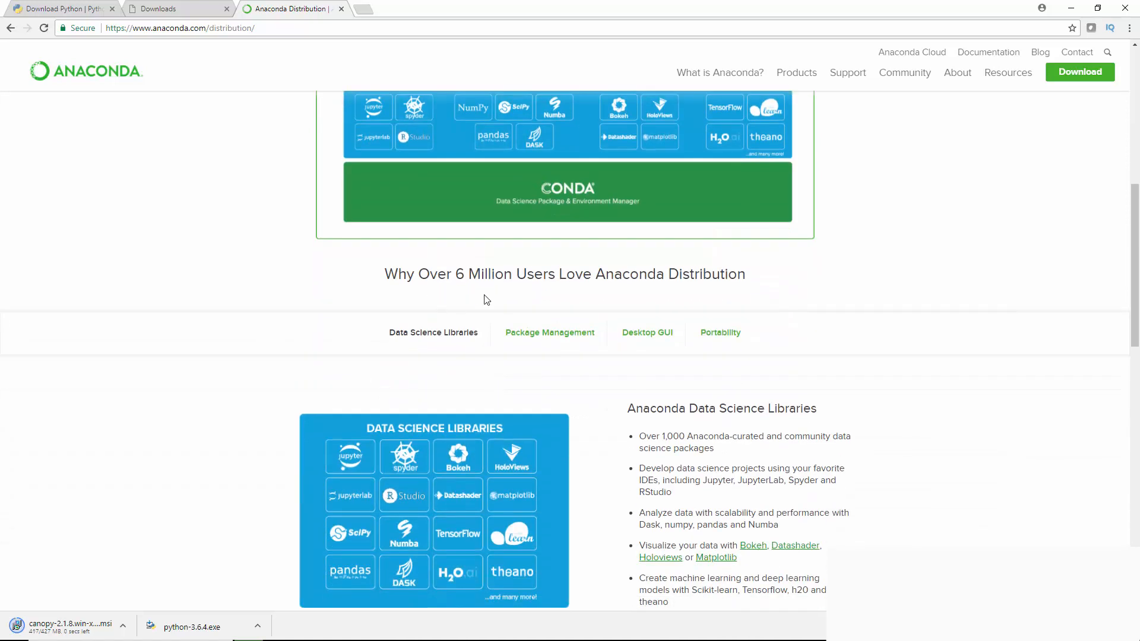
scroll(481, 326, down, 2)
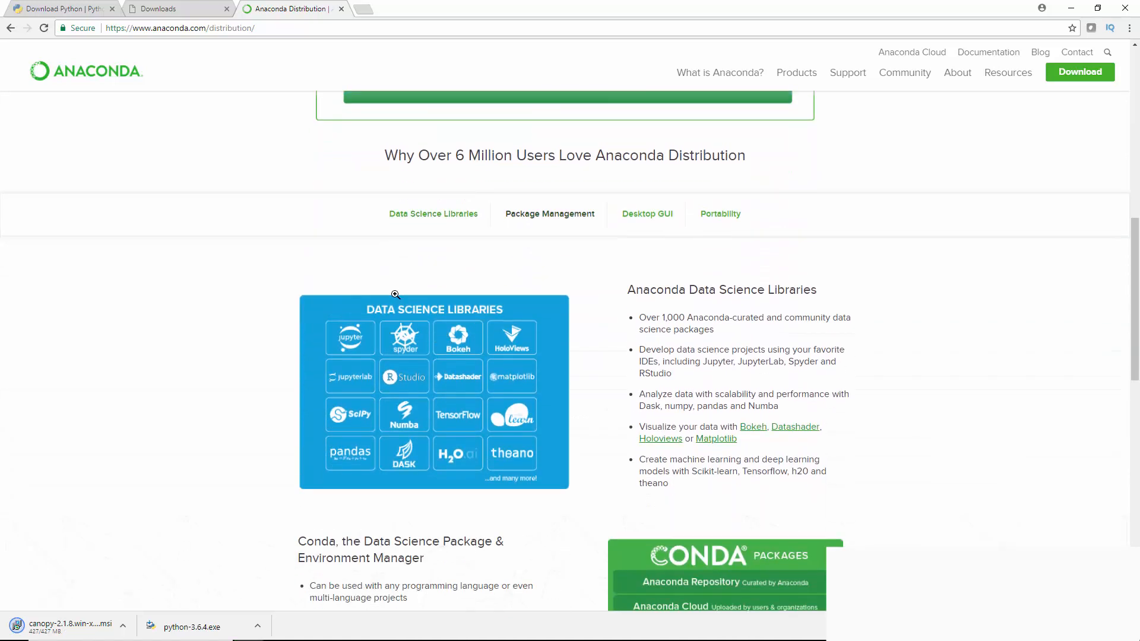
Return to the Enthought Canopy product page and examine the packages shown under Canopy Features
click(165, 7)
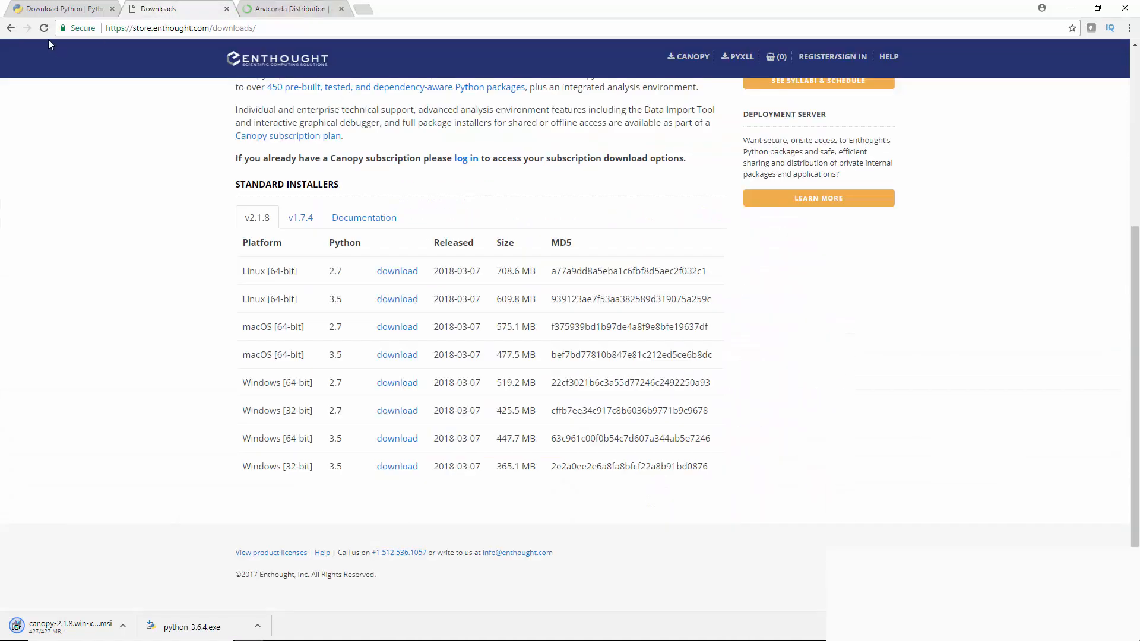
click(11, 28)
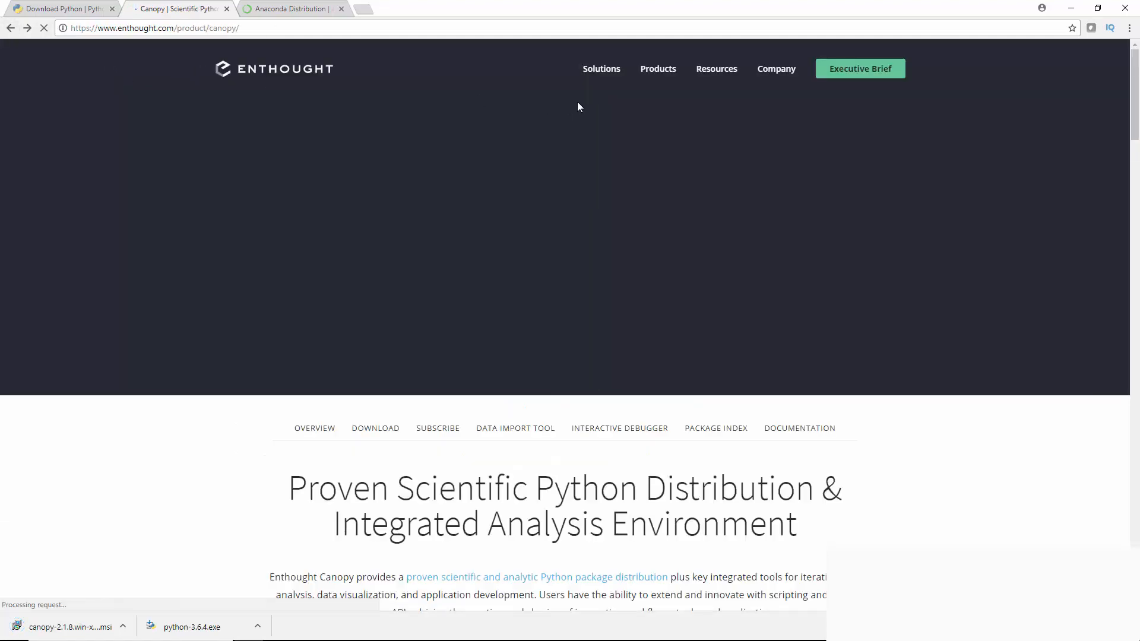
mouse_move(661, 72)
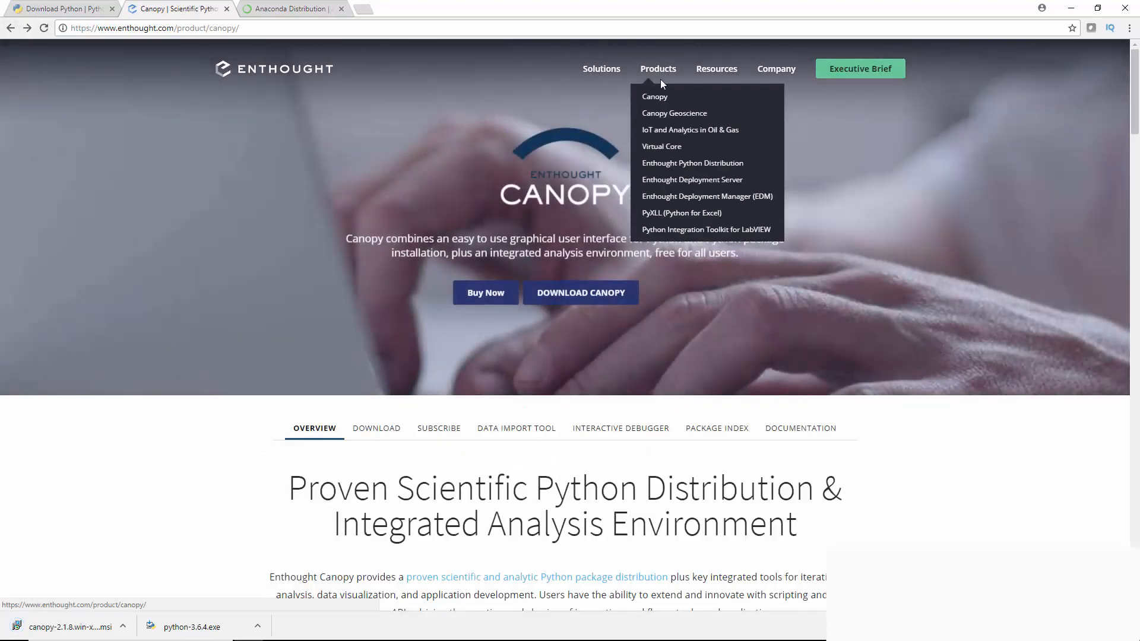
click(656, 97)
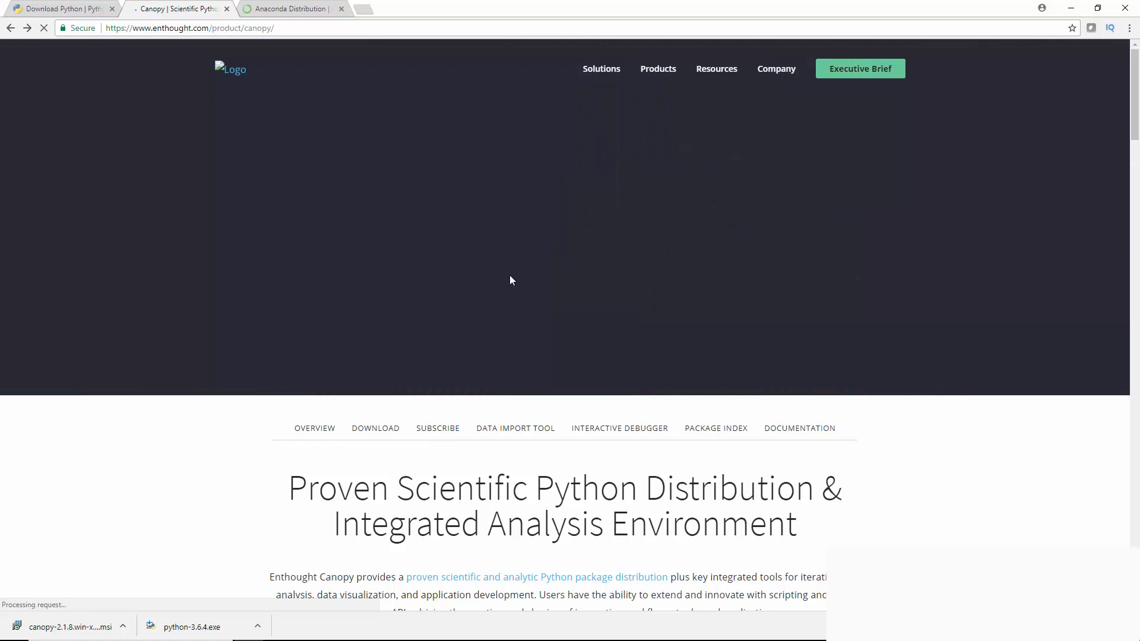
scroll(462, 426, down, 10)
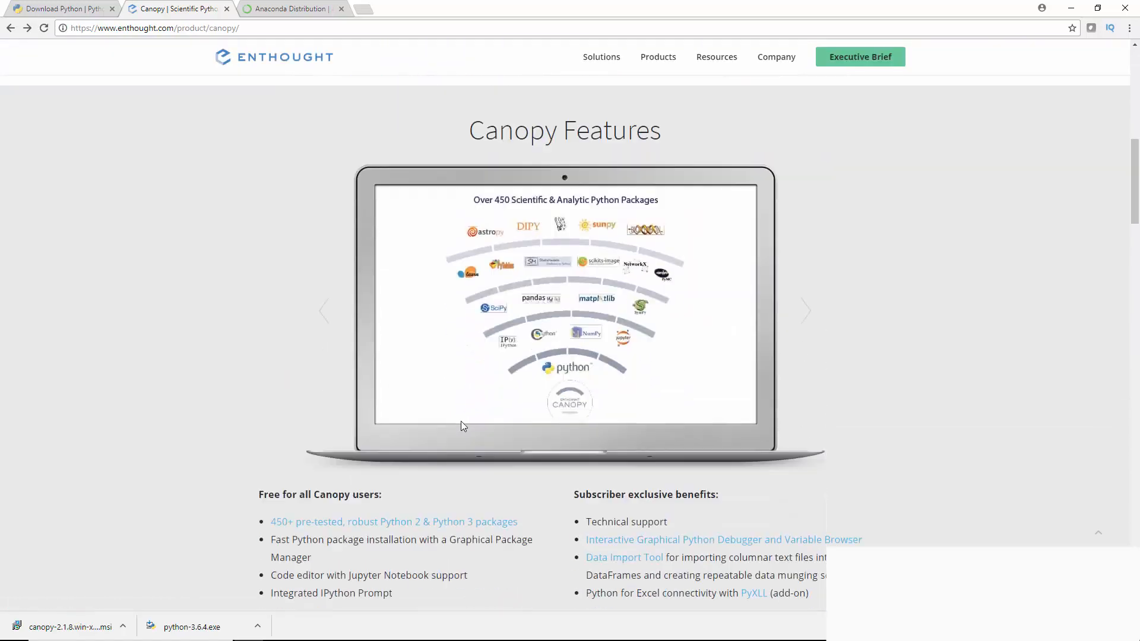
scroll(462, 425, up, 2)
scroll(463, 422, down, 2)
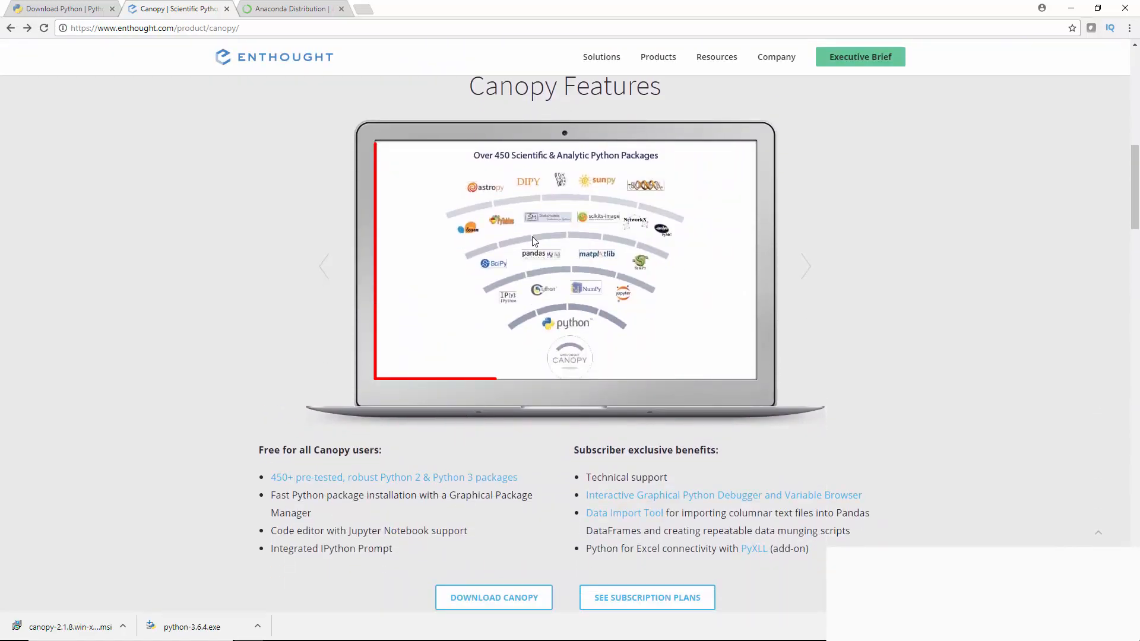
Download the 64-bit graphical Windows installer of Anaconda 5.1 for Python 3.6 and decline the starter guide offer
click(285, 6)
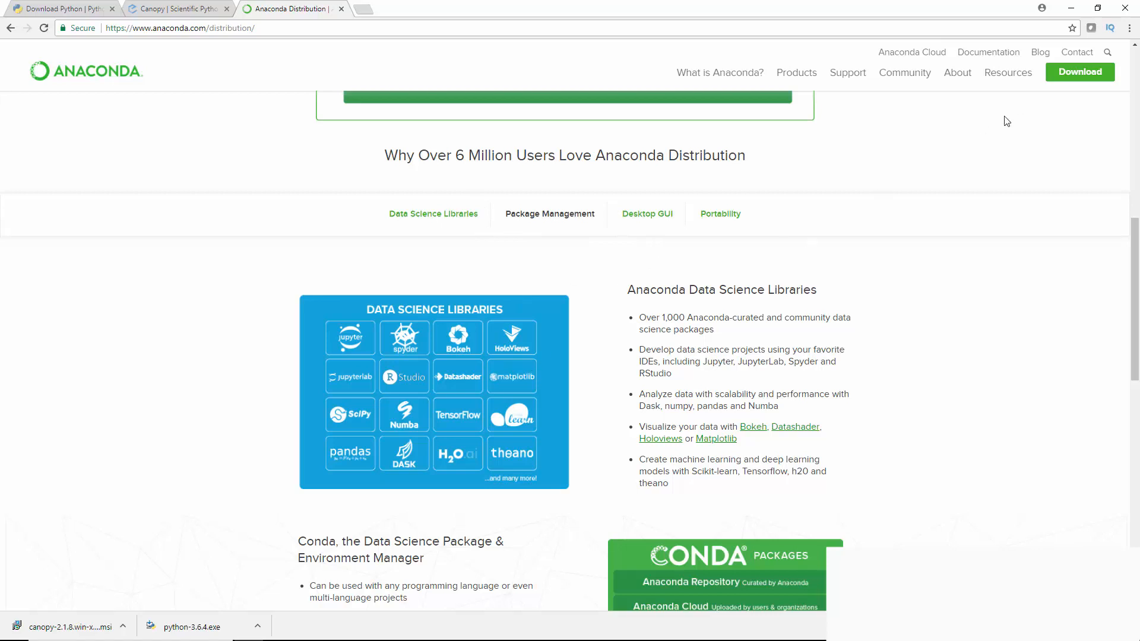
click(1068, 75)
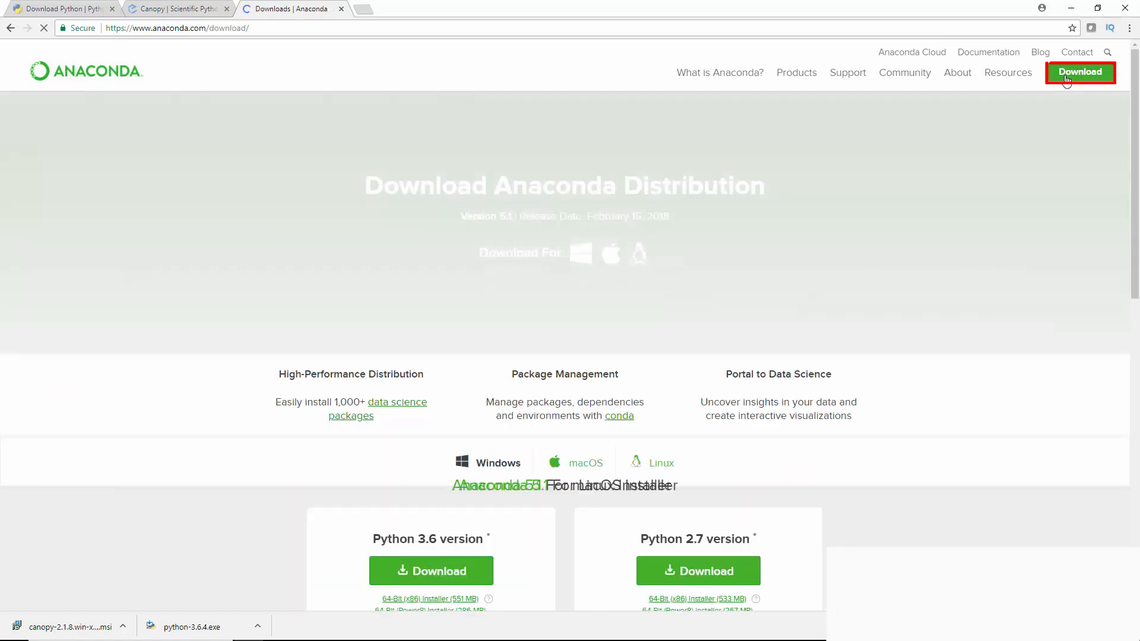
scroll(717, 348, down, 2)
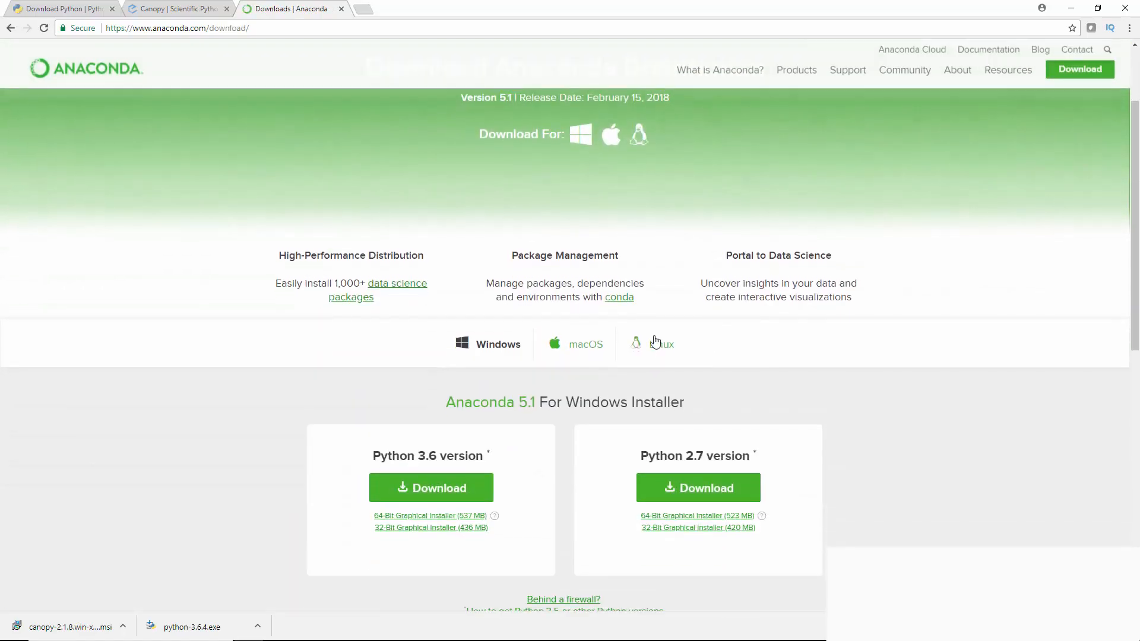
scroll(600, 369, down, 1)
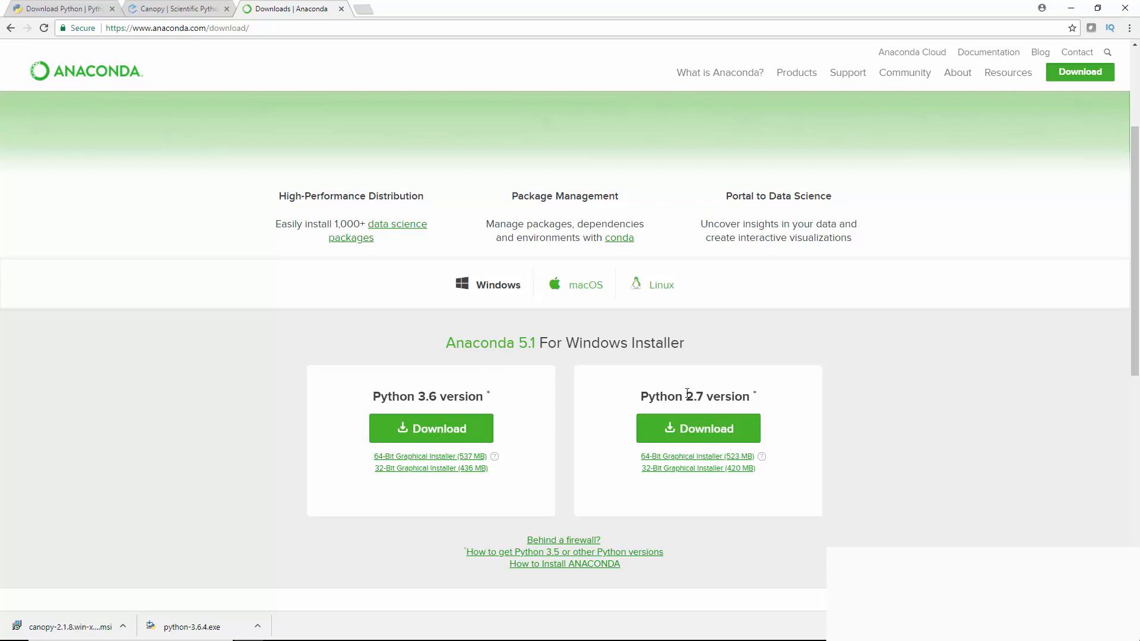
click(440, 457)
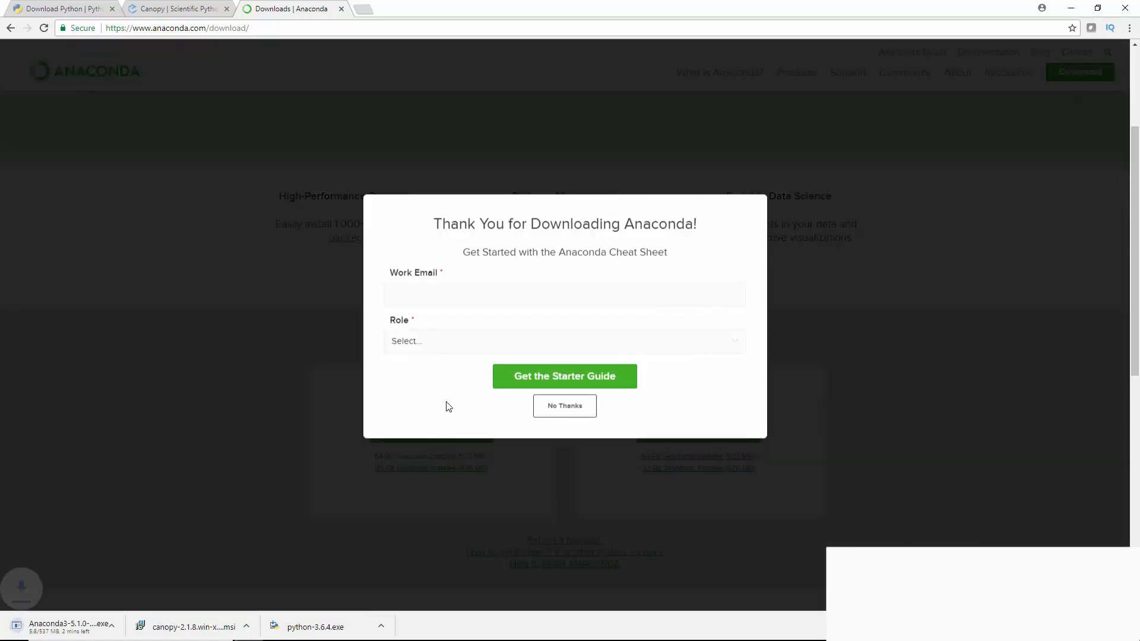
click(549, 407)
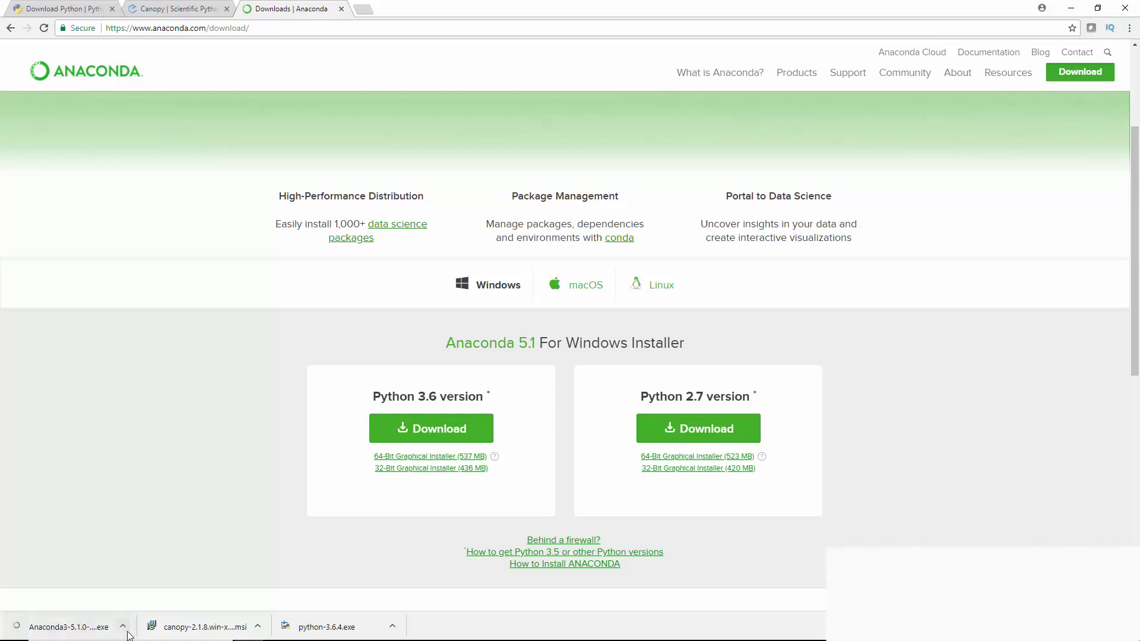
Run the downloaded Anaconda3 5.1.0 installer and continue past the welcome page to the license agreement
click(124, 628)
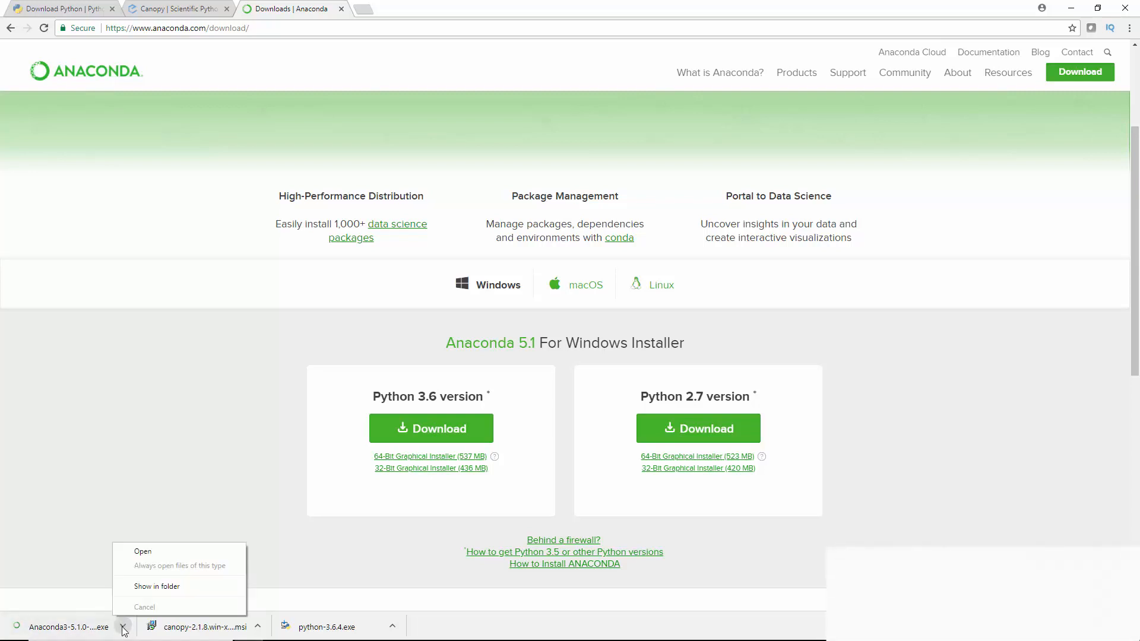
click(158, 553)
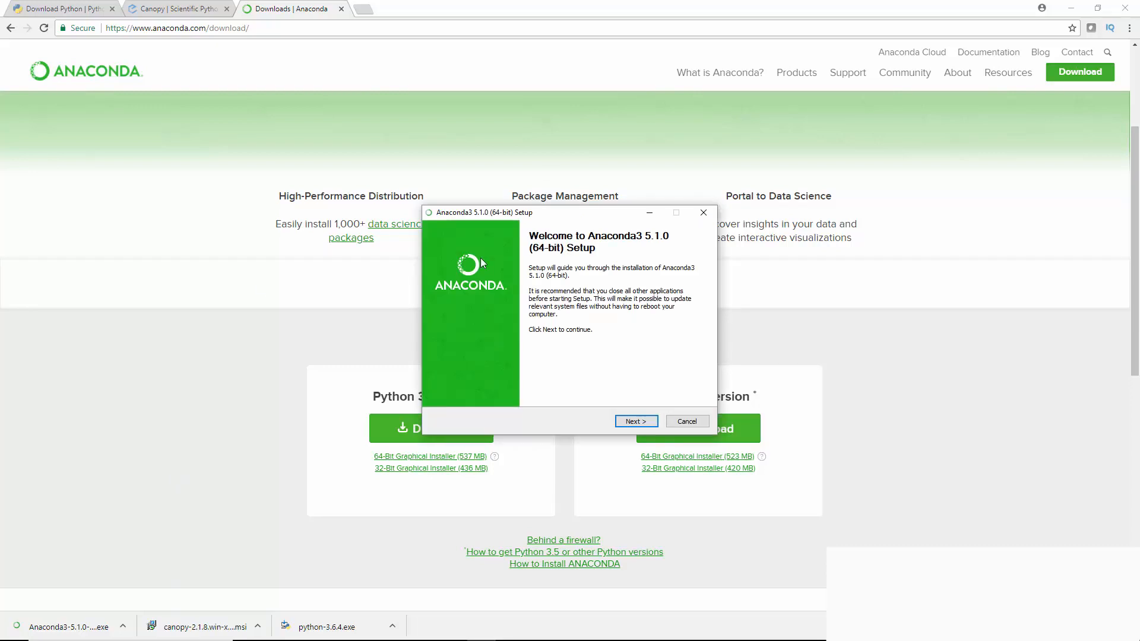
click(636, 423)
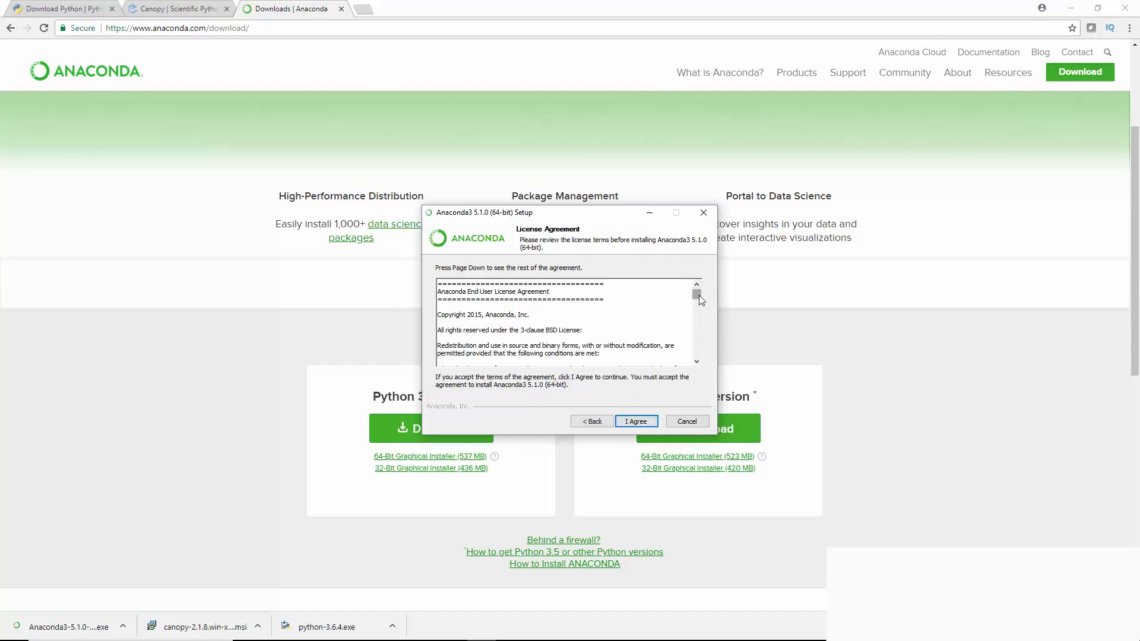
Accept the license agreement, keep the Just Me installation type and the default destination folder, and continue to the advanced options
drag(698, 294, 697, 351)
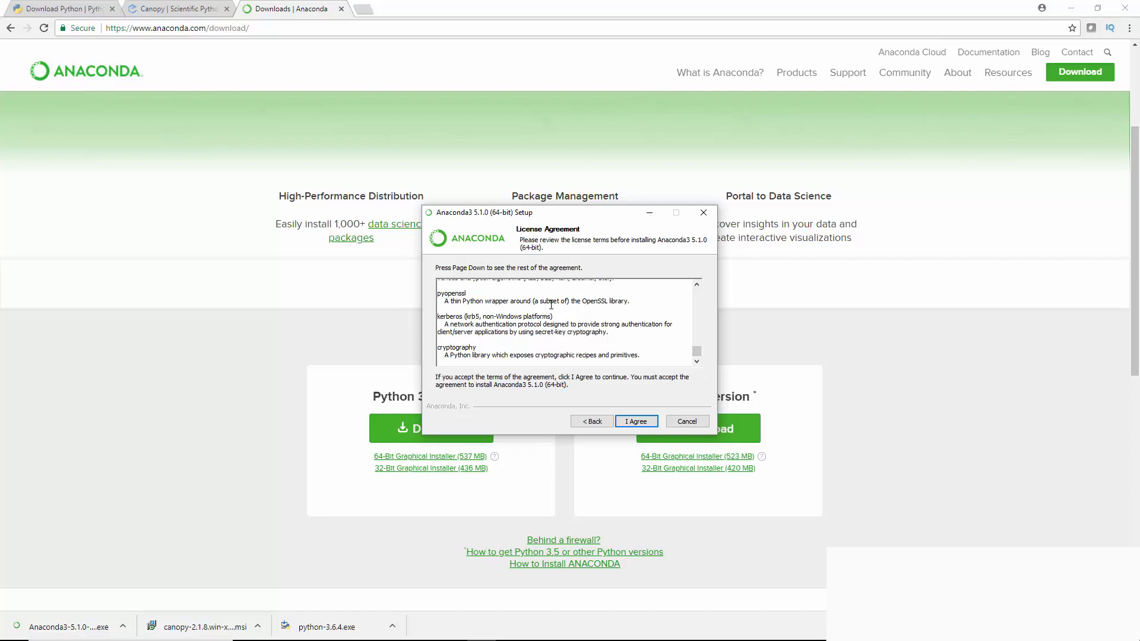
click(636, 422)
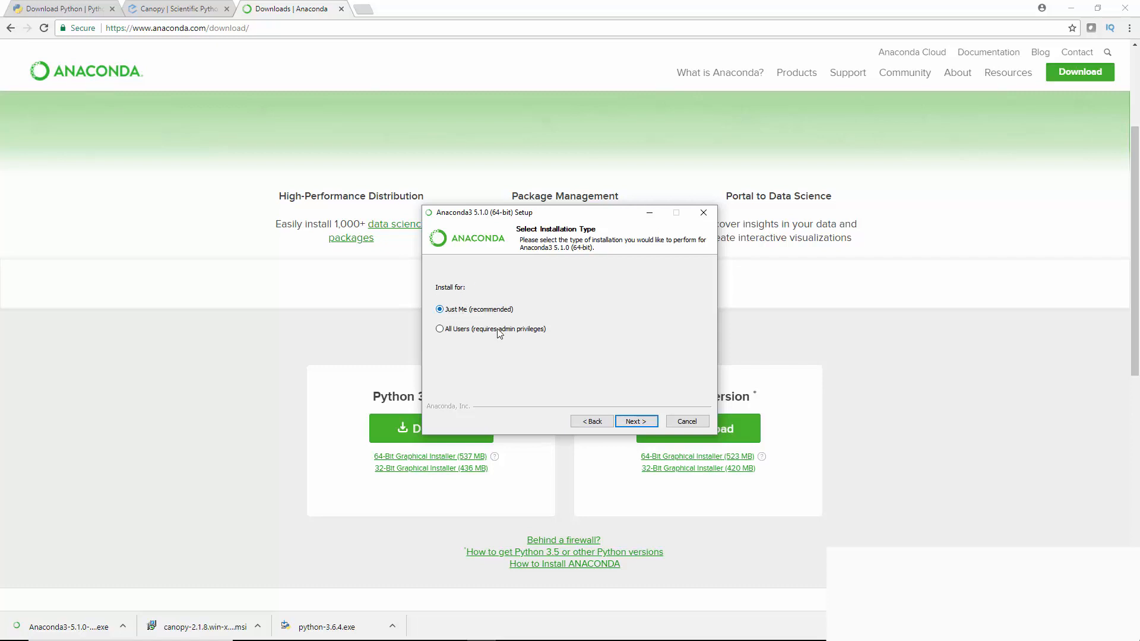
click(638, 423)
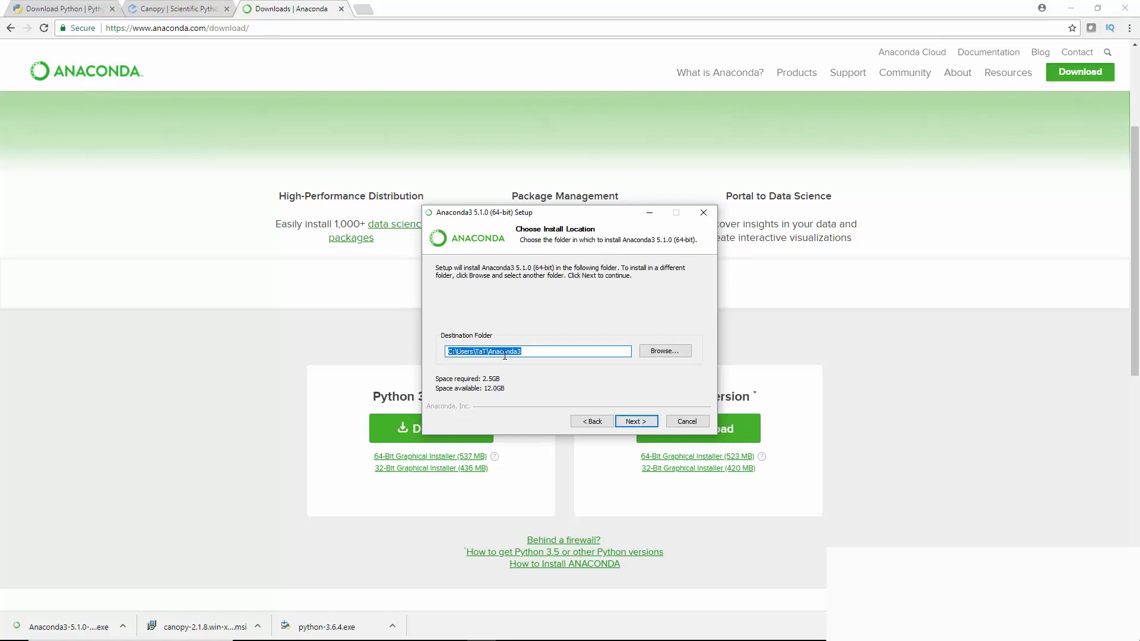
click(631, 423)
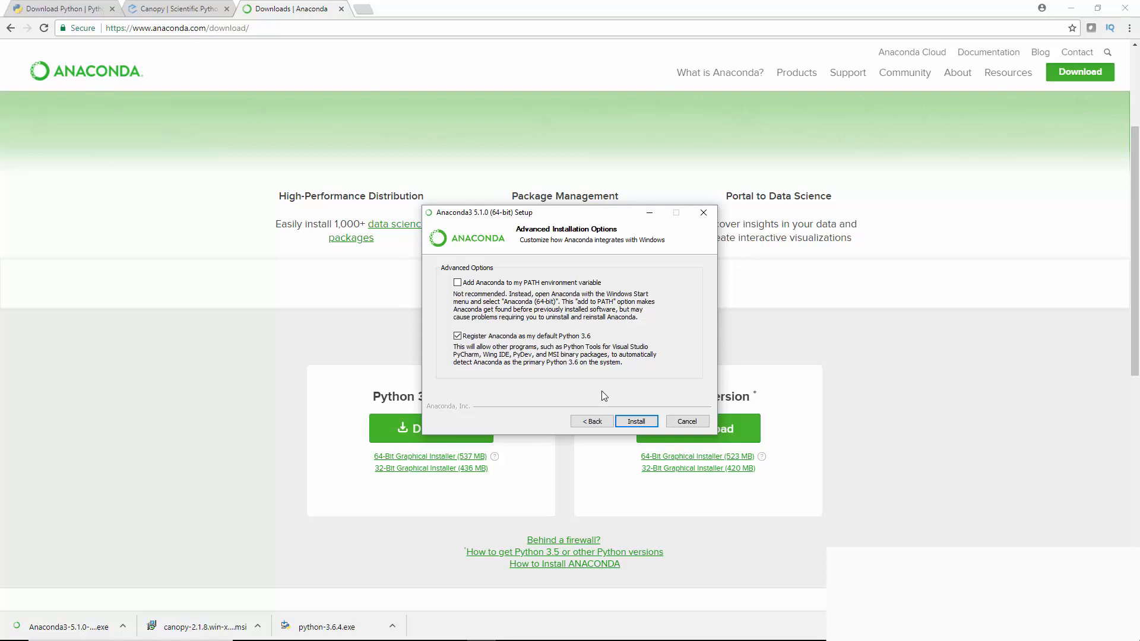
Enable adding Anaconda to the PATH environment variable, keep it registered as default Python 3.6, and run the installation through to completion
click(457, 283)
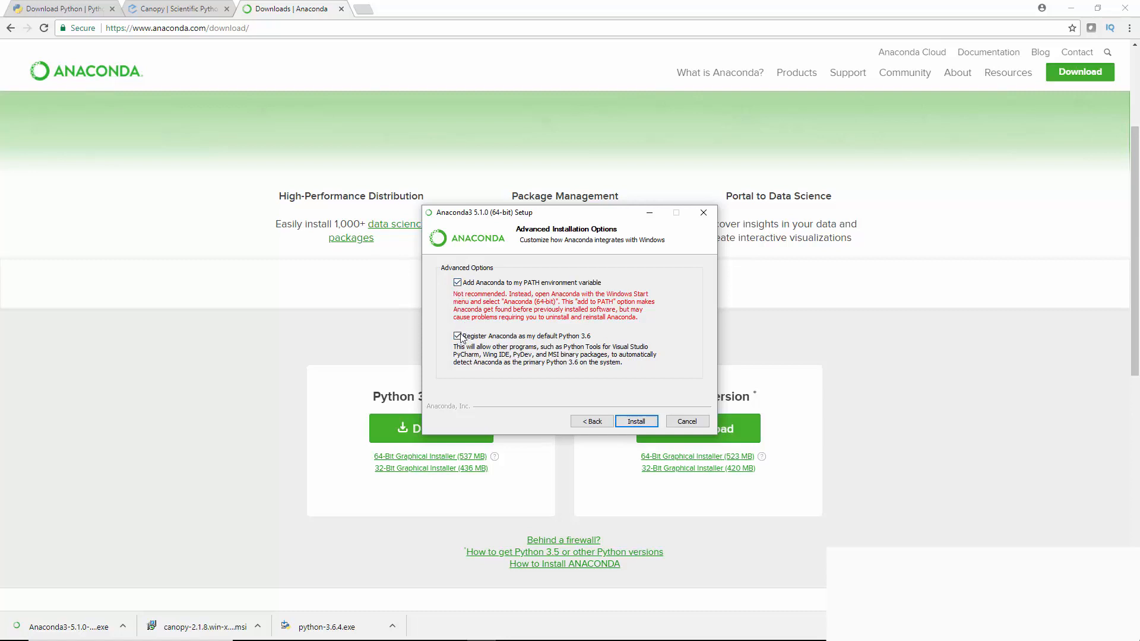
click(653, 421)
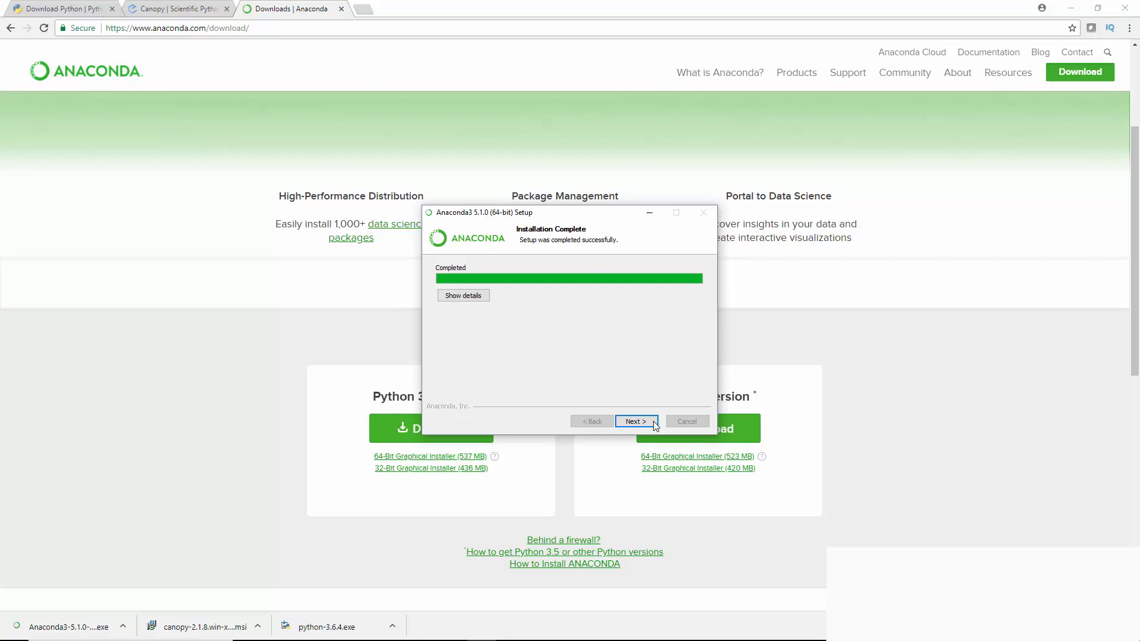
click(653, 422)
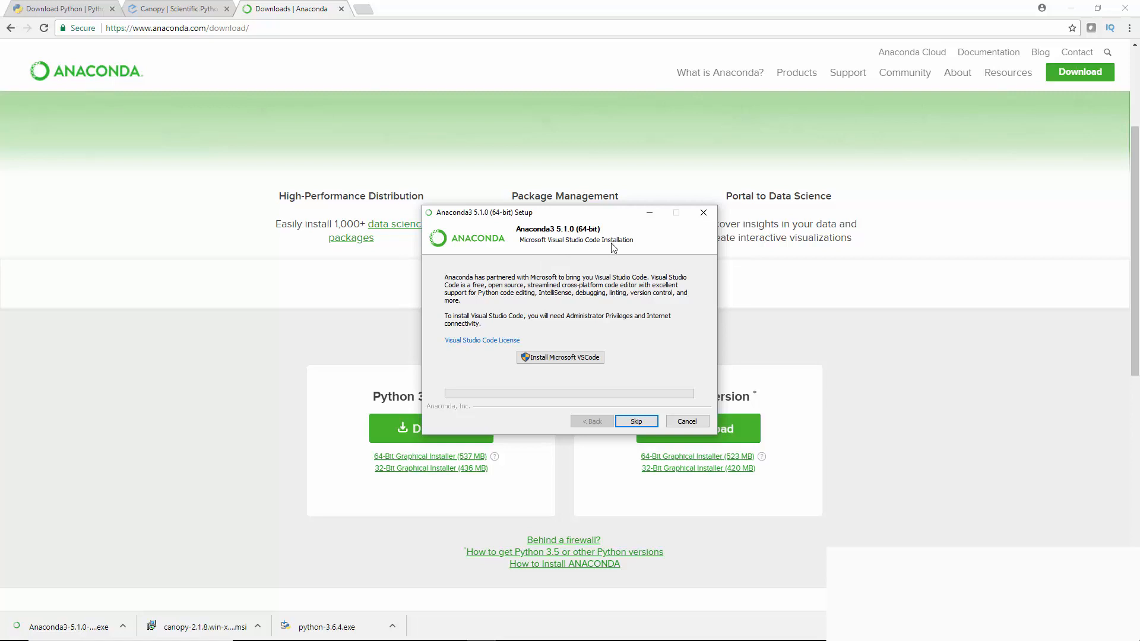
Skip the Microsoft VSCode installation and finish the setup with both learn-more options about Anaconda Cloud and getting started turned off
click(636, 421)
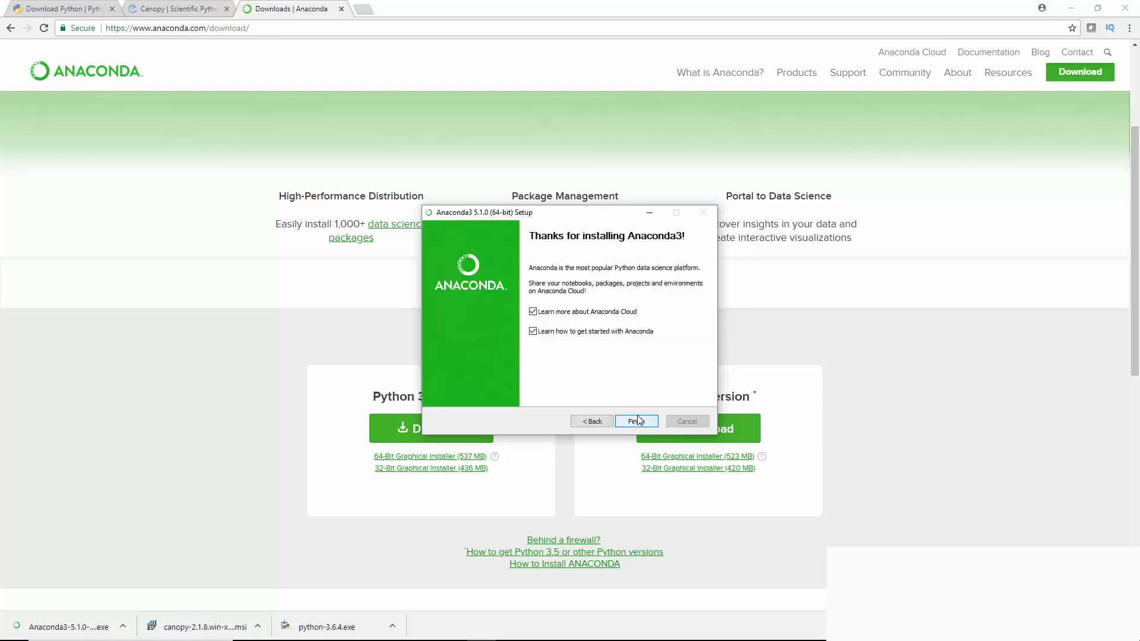
click(533, 313)
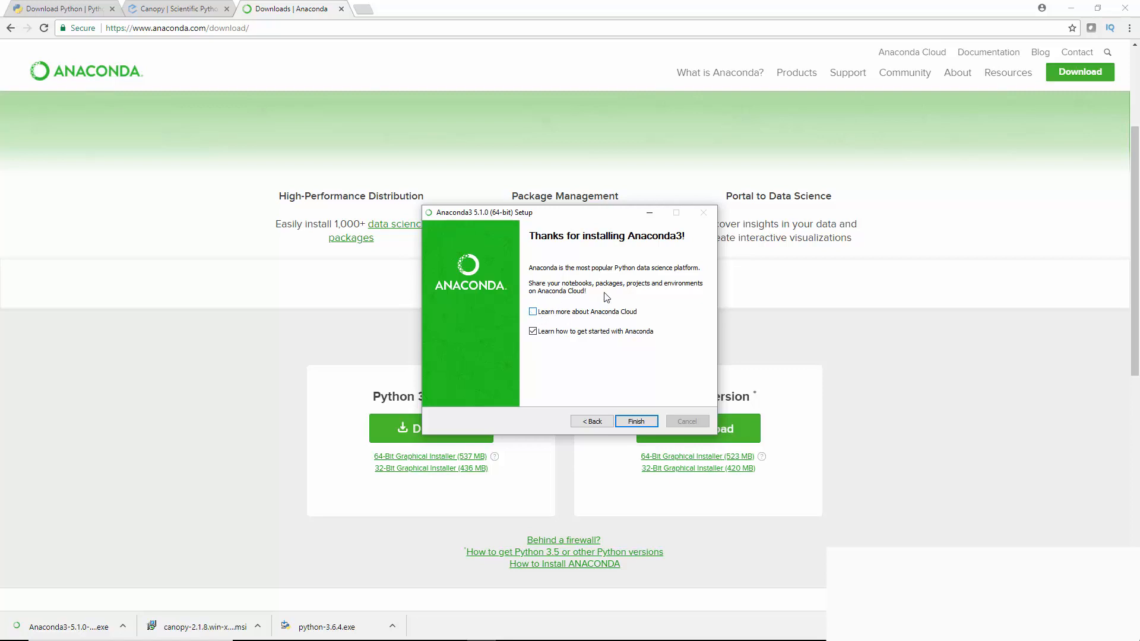
click(533, 332)
click(635, 421)
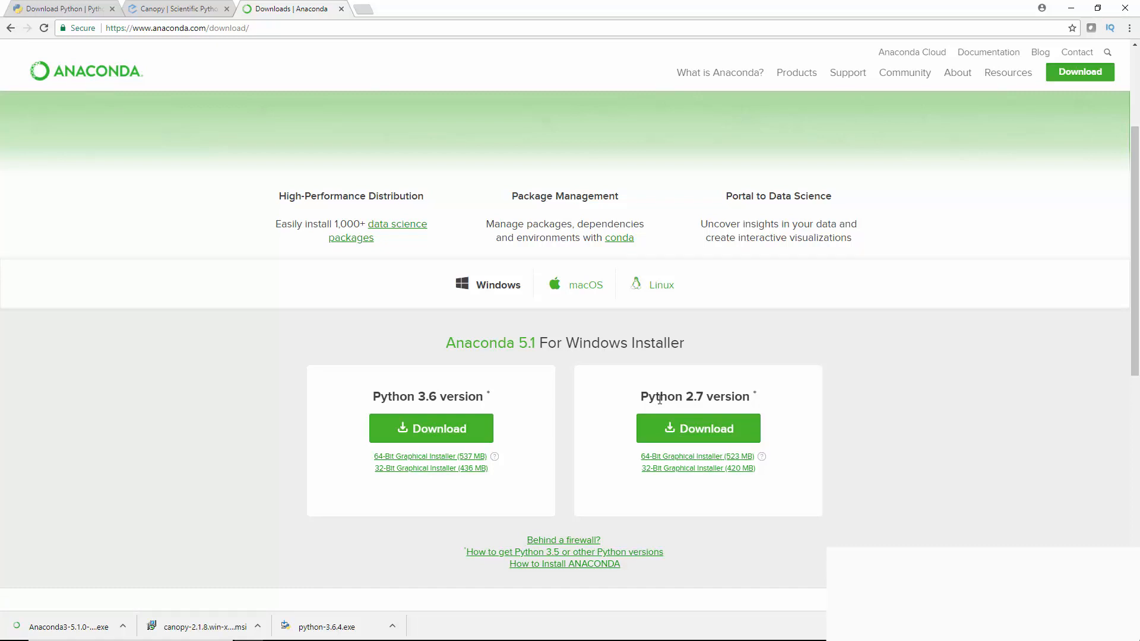
key(super+r)
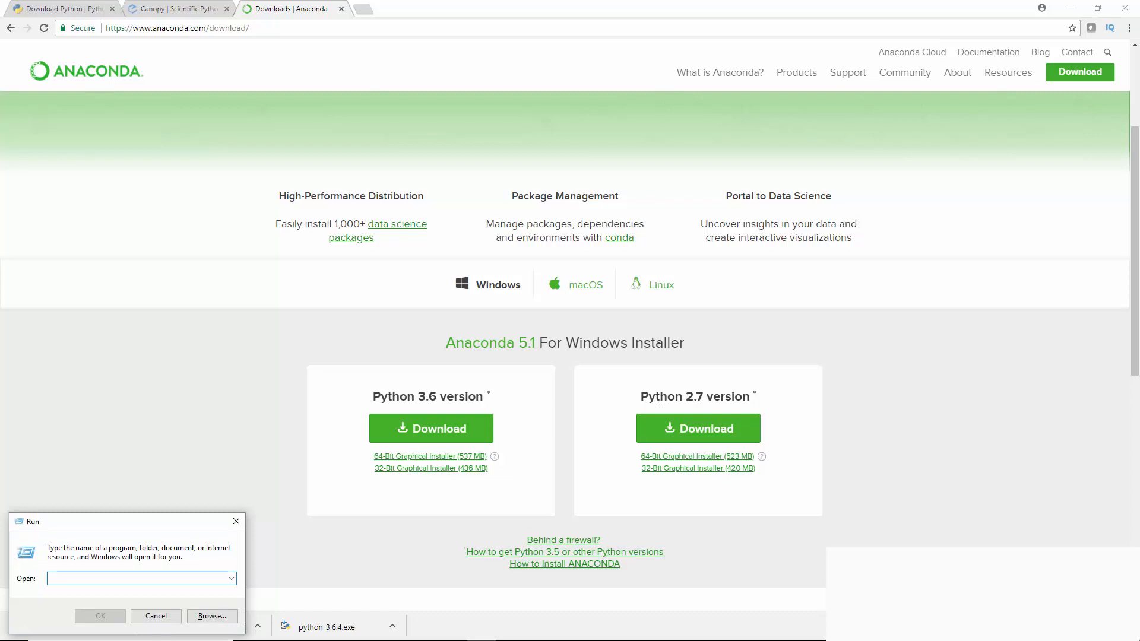
text(cmd)
key(Return)
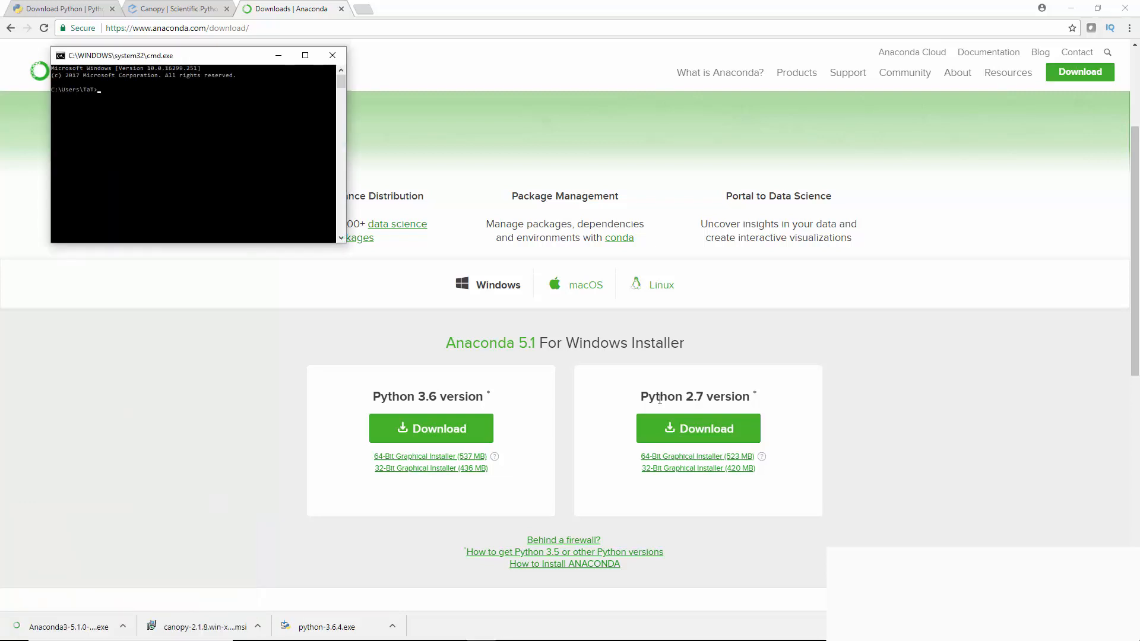
click(332, 55)
Find Command Prompt through the Windows search, open it and maximize its window
key(super)
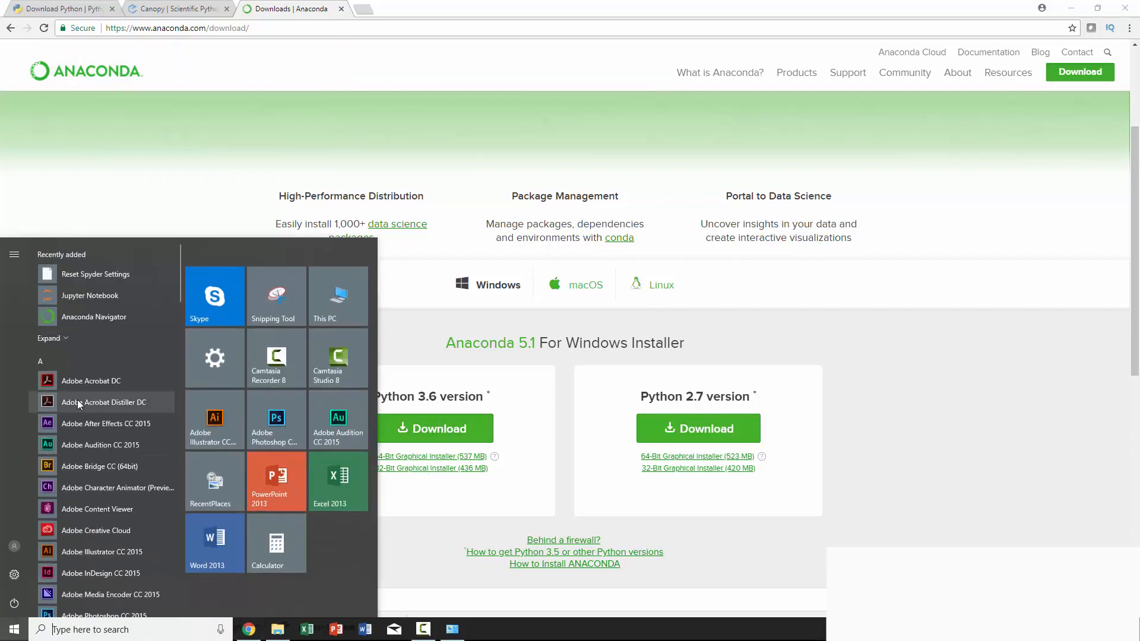
text(com)
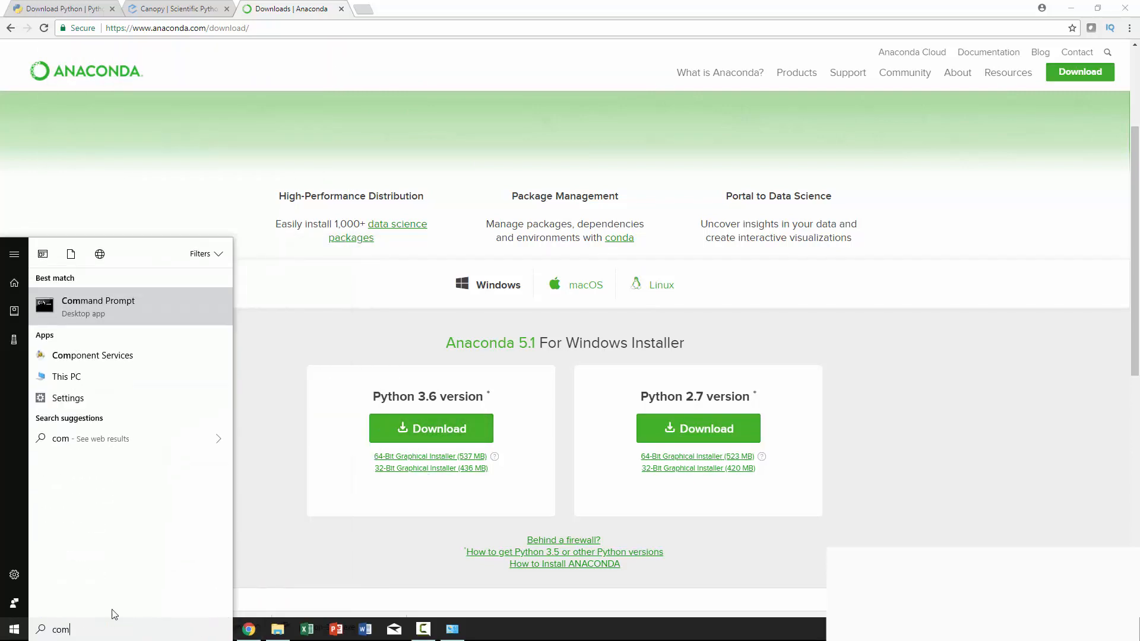
text(m)
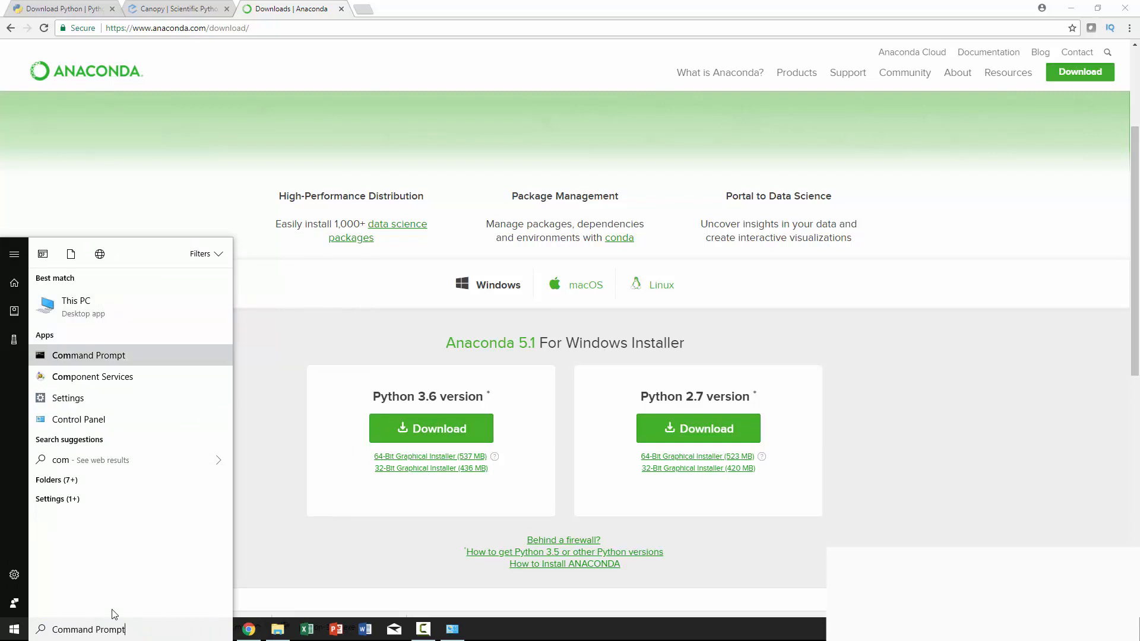
key(Return)
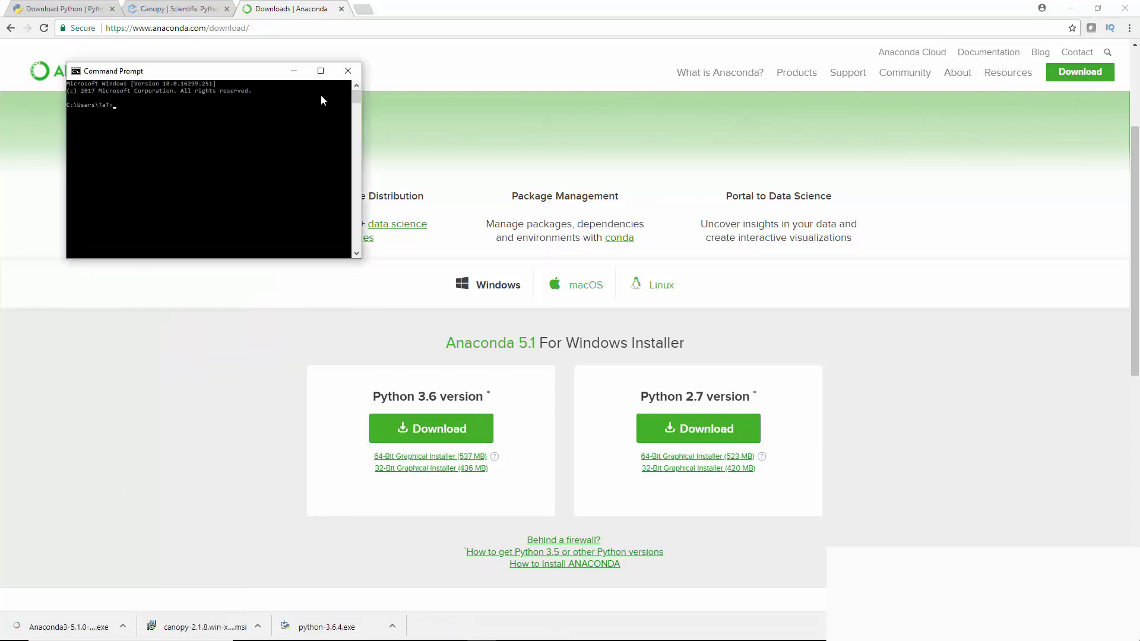
click(321, 71)
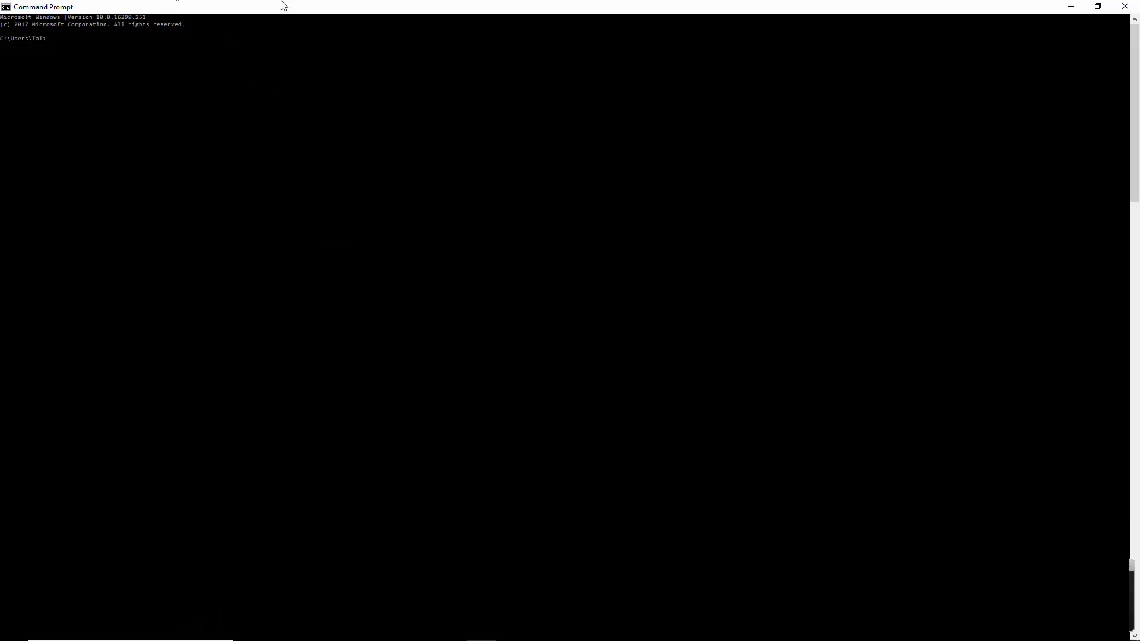
right_click(44, 6)
click(4, 94)
key(super+plus)
key(super)
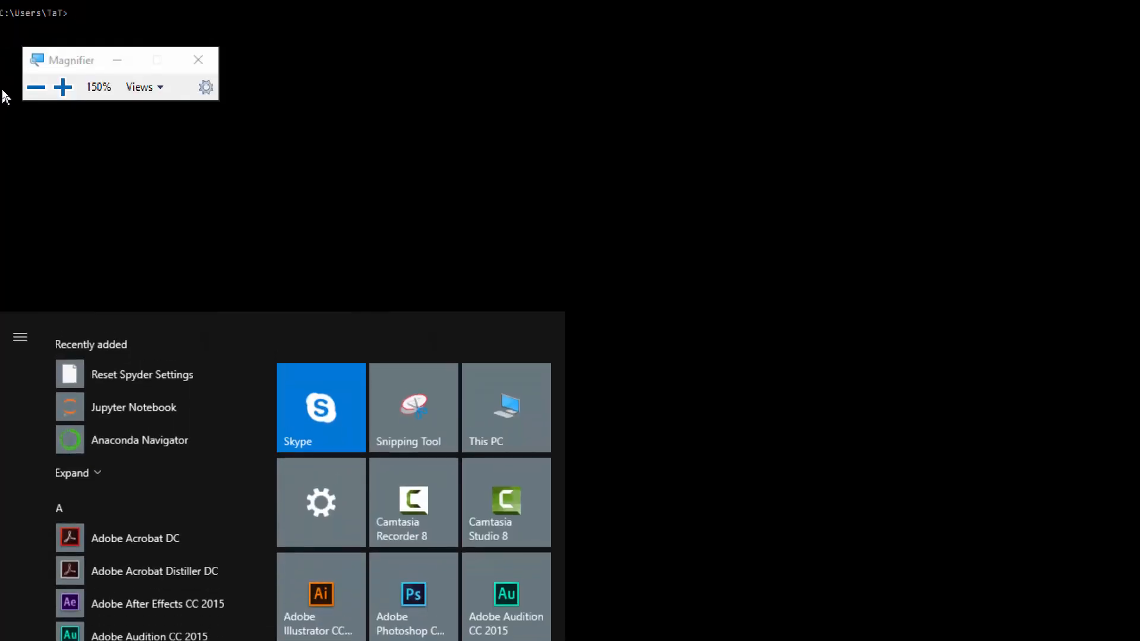
key(Escape)
key(super+minus)
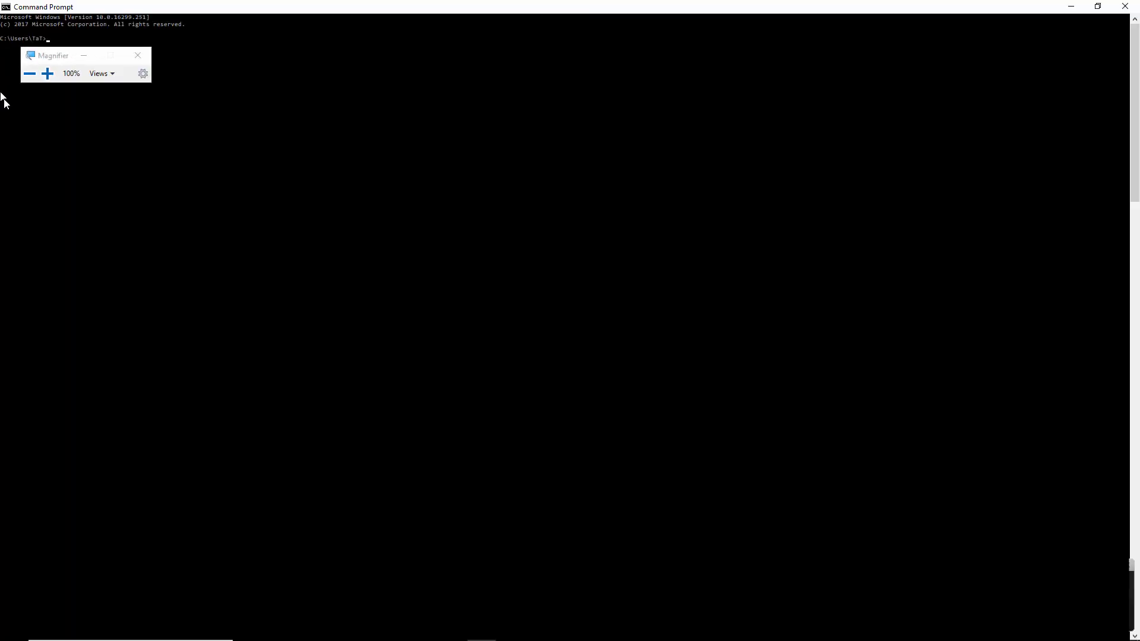
right_click(40, 33)
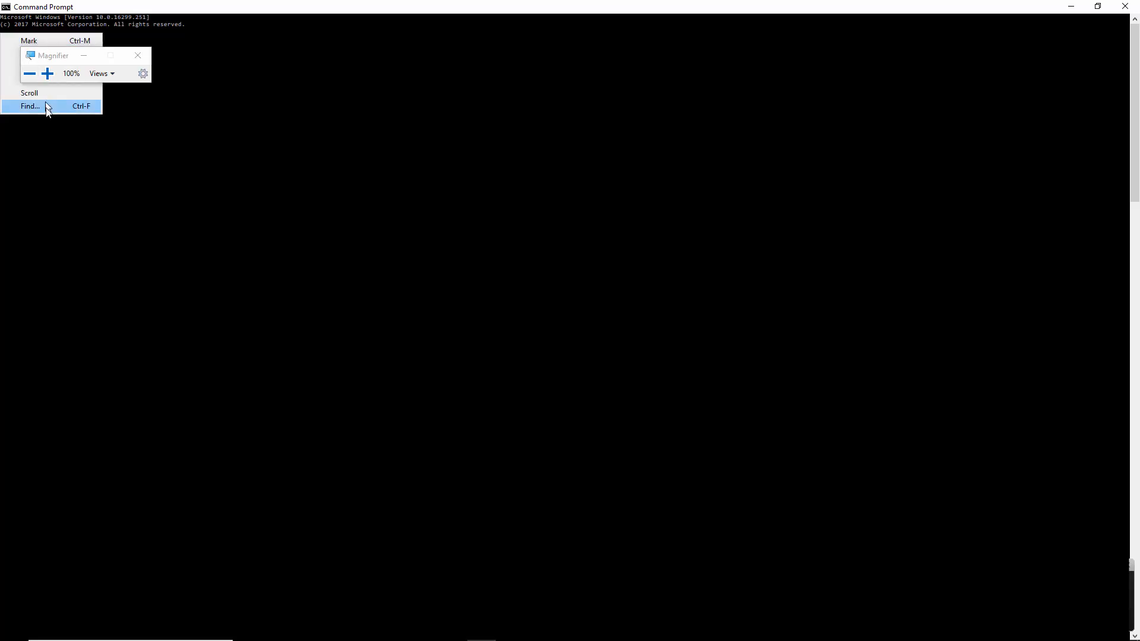
click(136, 53)
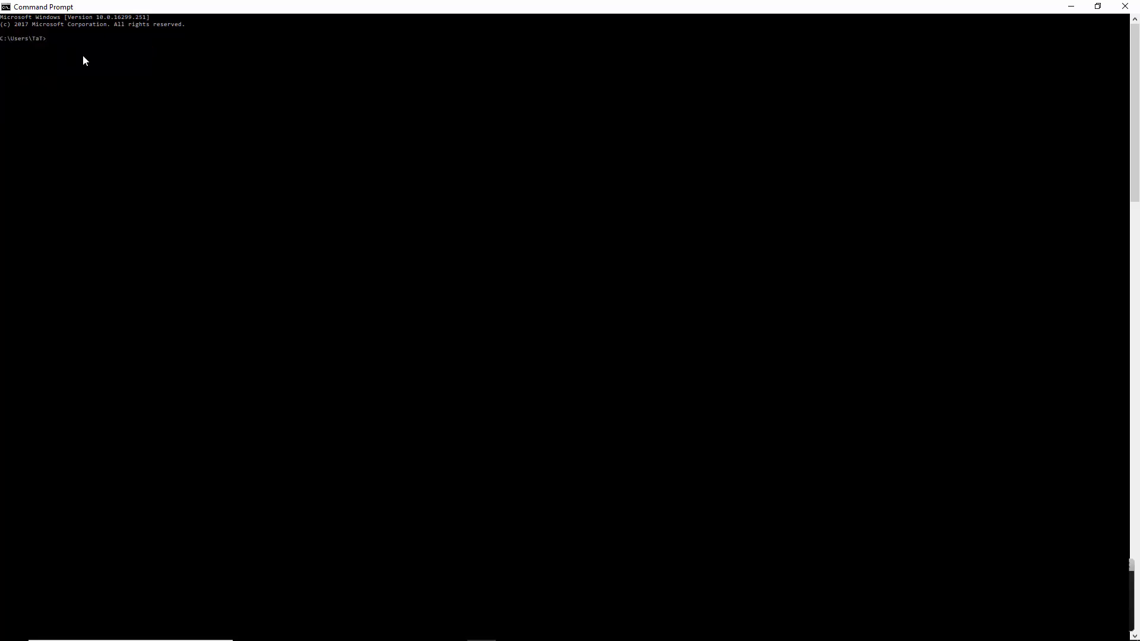
right_click(41, 41)
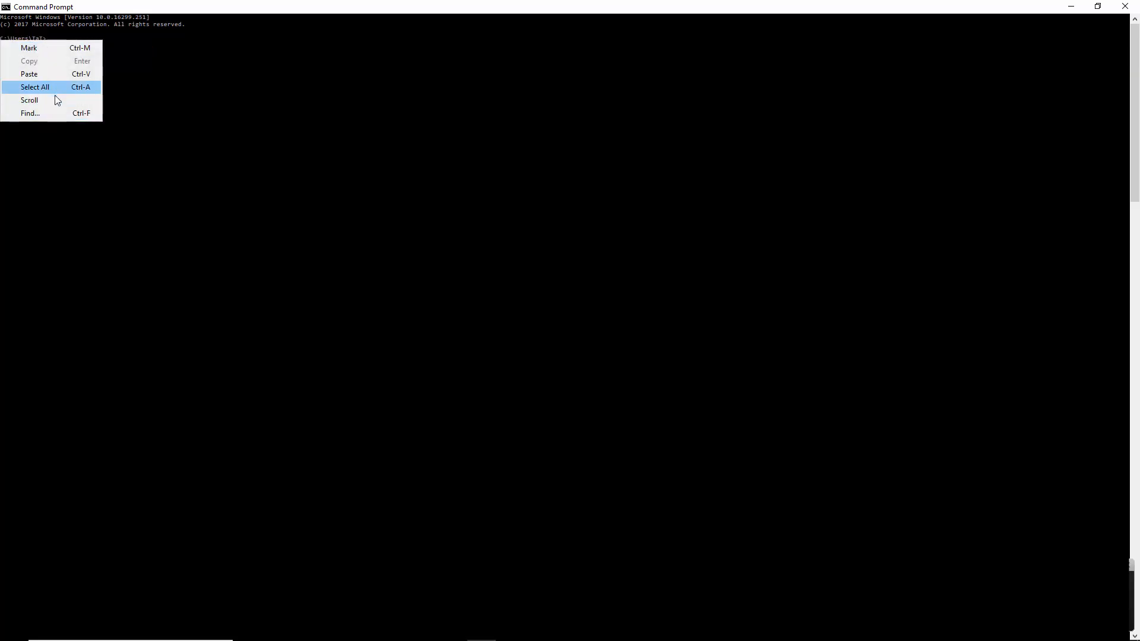
click(39, 23)
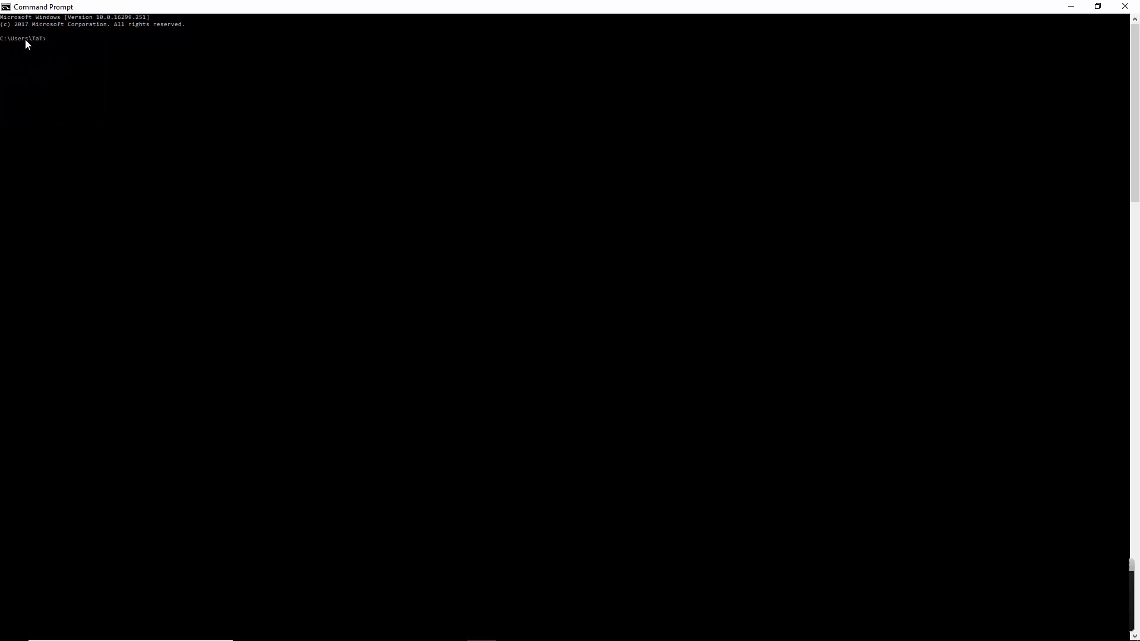
In the Command Prompt properties, set the cursor size to Large and the font size to 28, then apply the changes
right_click(27, 8)
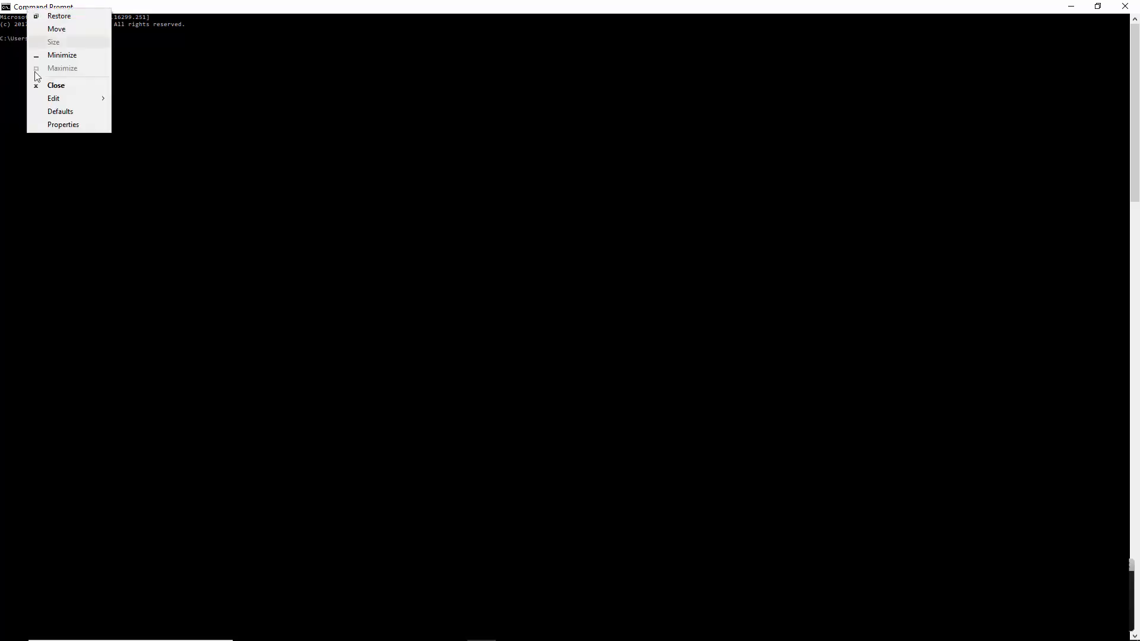
click(50, 124)
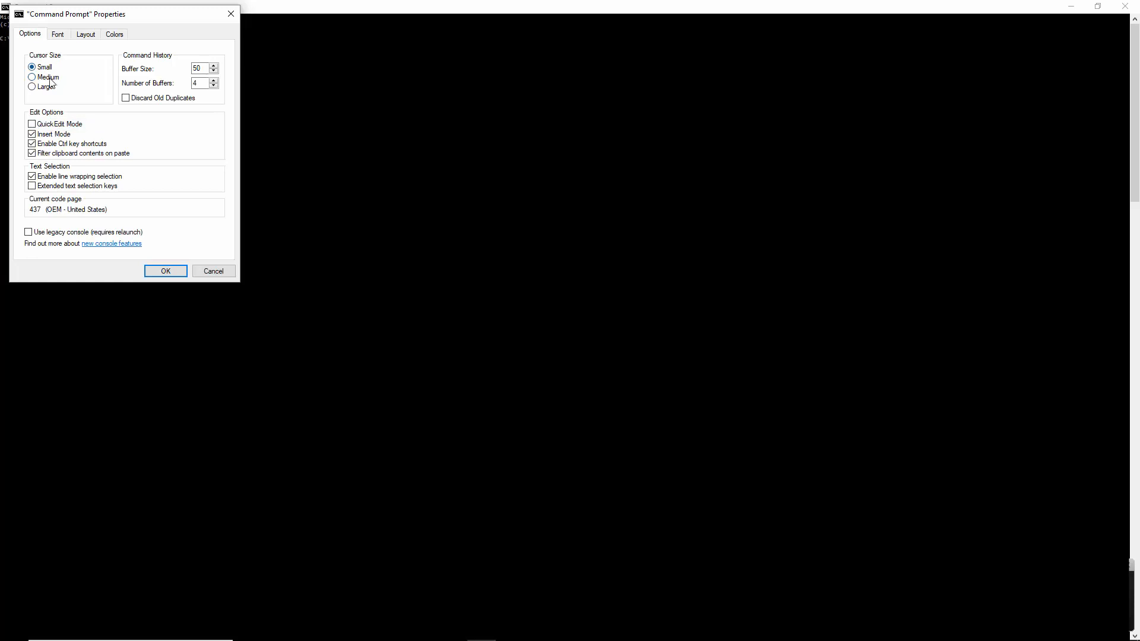
click(43, 88)
click(60, 34)
click(87, 36)
click(61, 35)
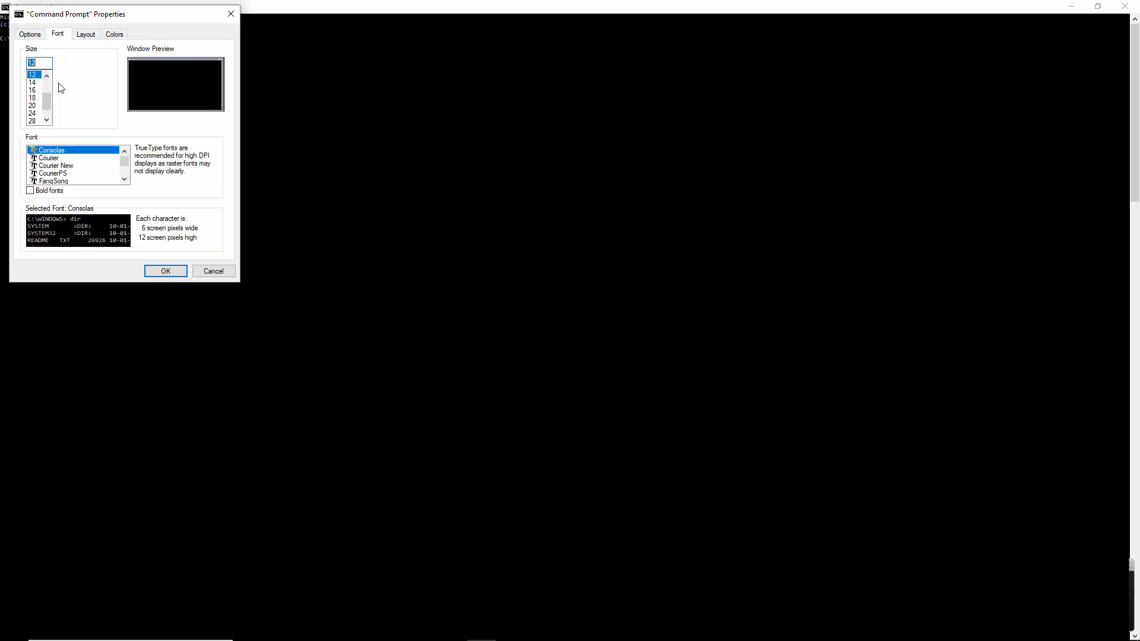
click(33, 121)
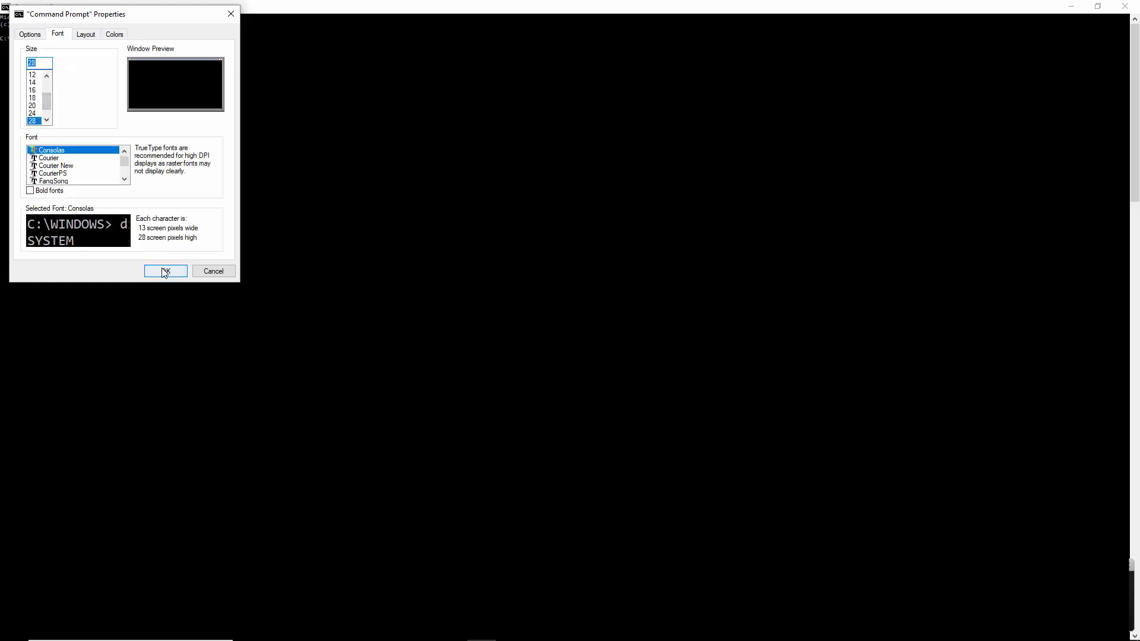
click(165, 271)
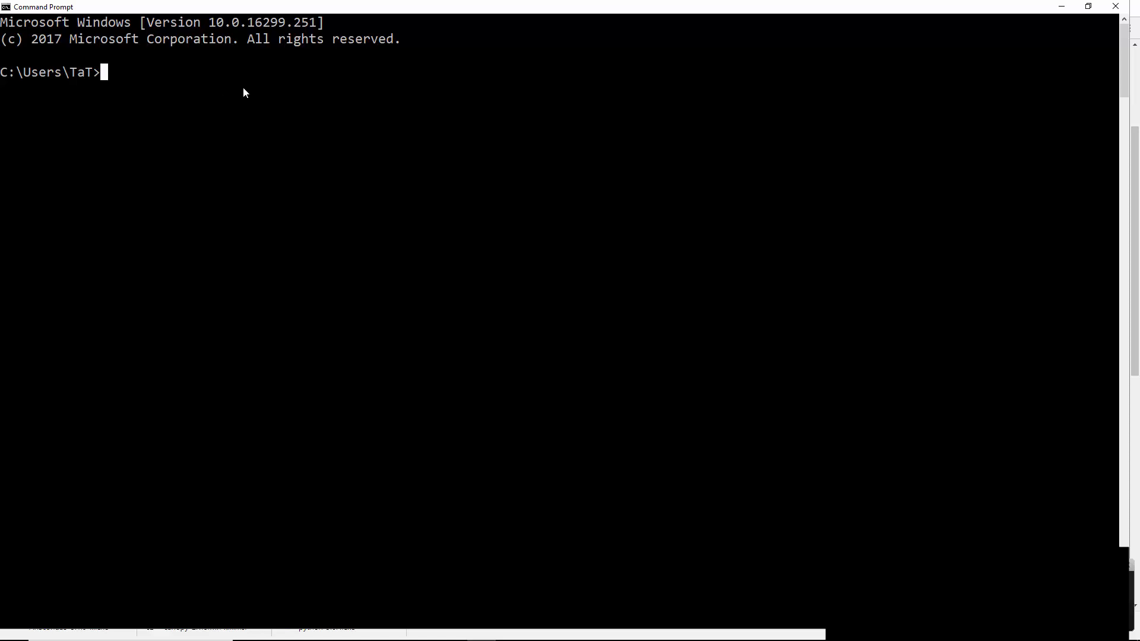
Start the Python interpreter with the python command to check the installed version, and exit it with quit()
text(python)
key(Return)
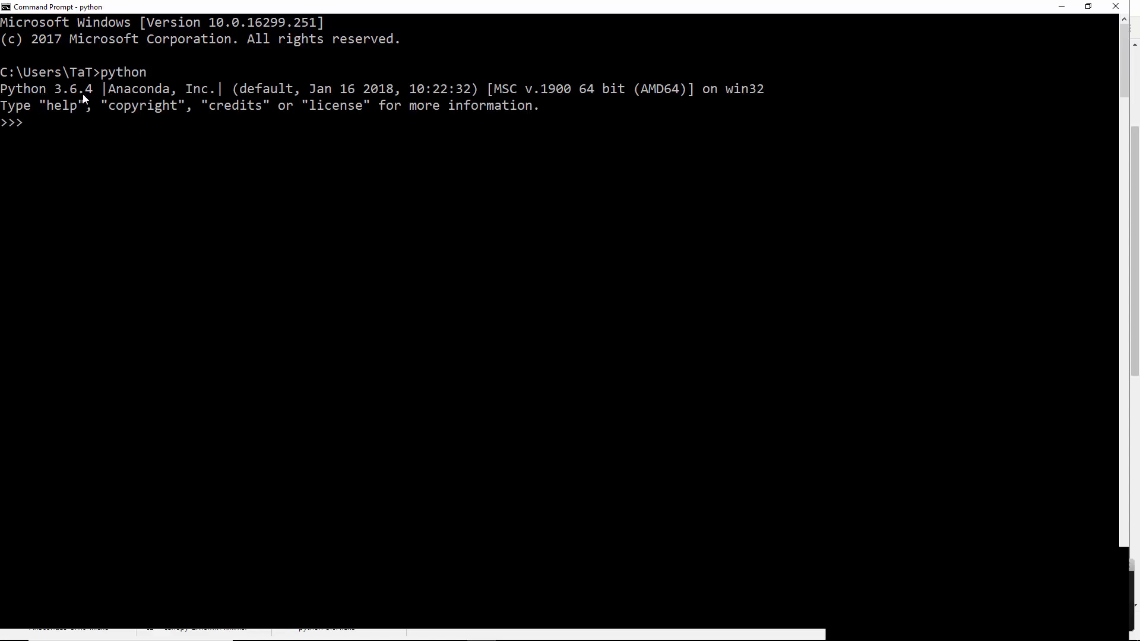
text(quit())
key(Return)
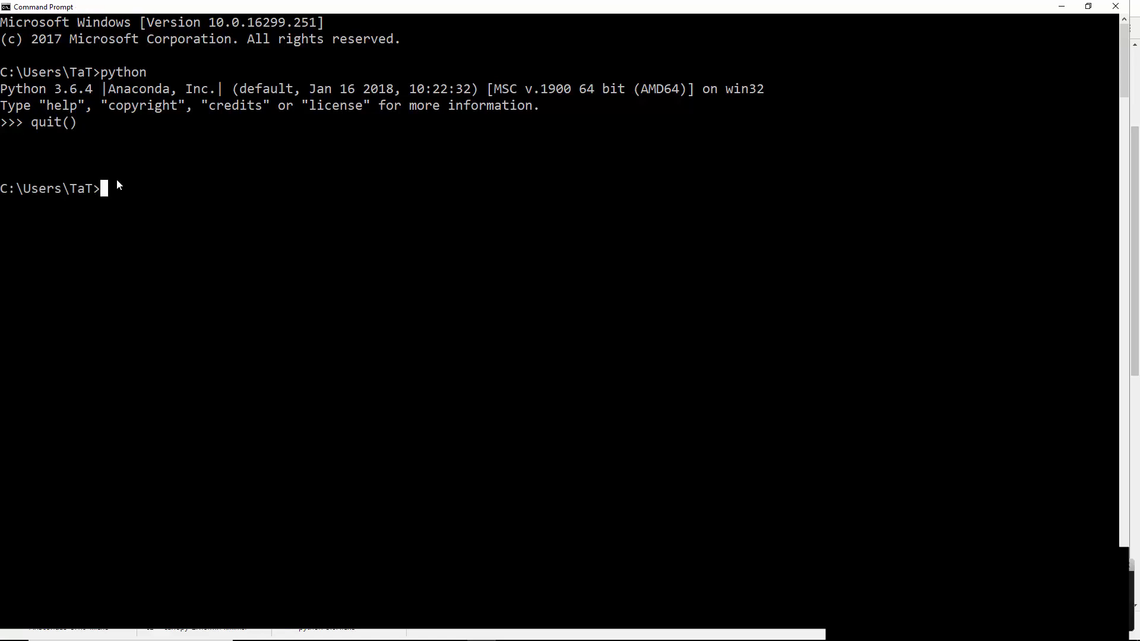
Launch IDLE from the command line and evaluate 9*9 in its Python shell
text(IDLE)
key(Return)
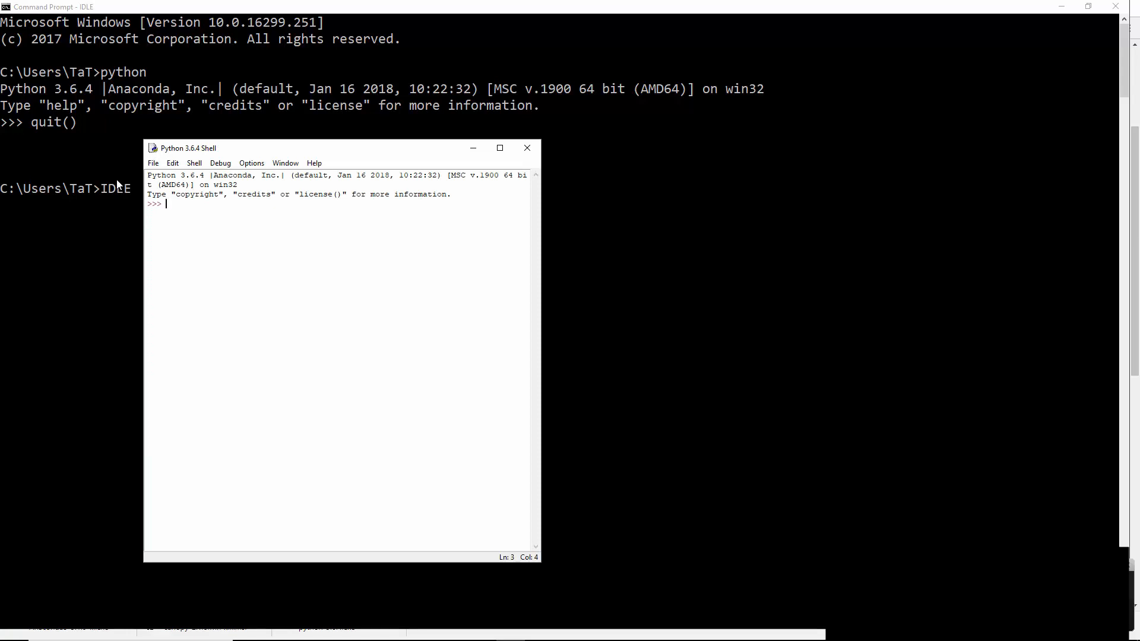
text(9*9)
key(Return)
Run print('hello there!') in the IDLE shell and close the shell window
text(print('eh)
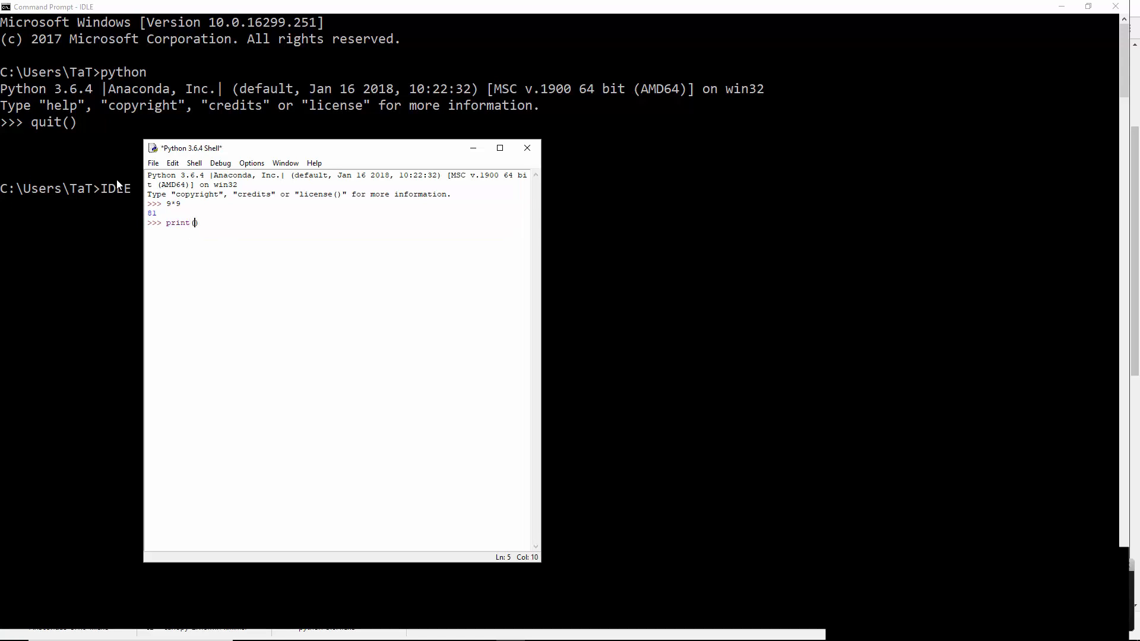
key(BackSpace)
key(BackSpace)
text(hello the)
text(re')
text(')
key(Return)
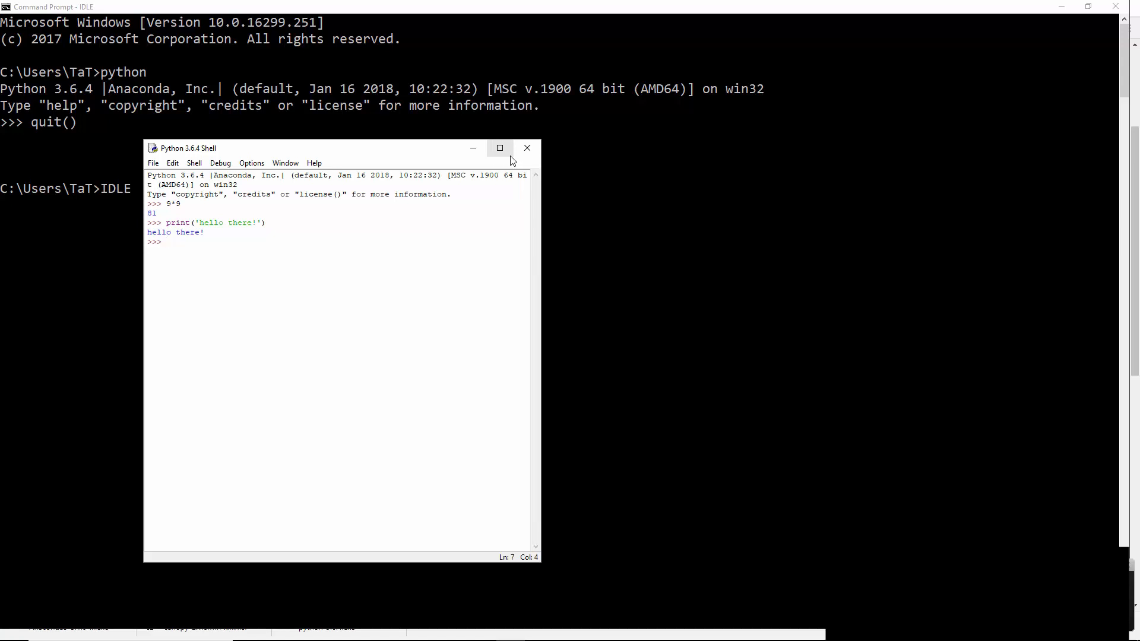
click(527, 149)
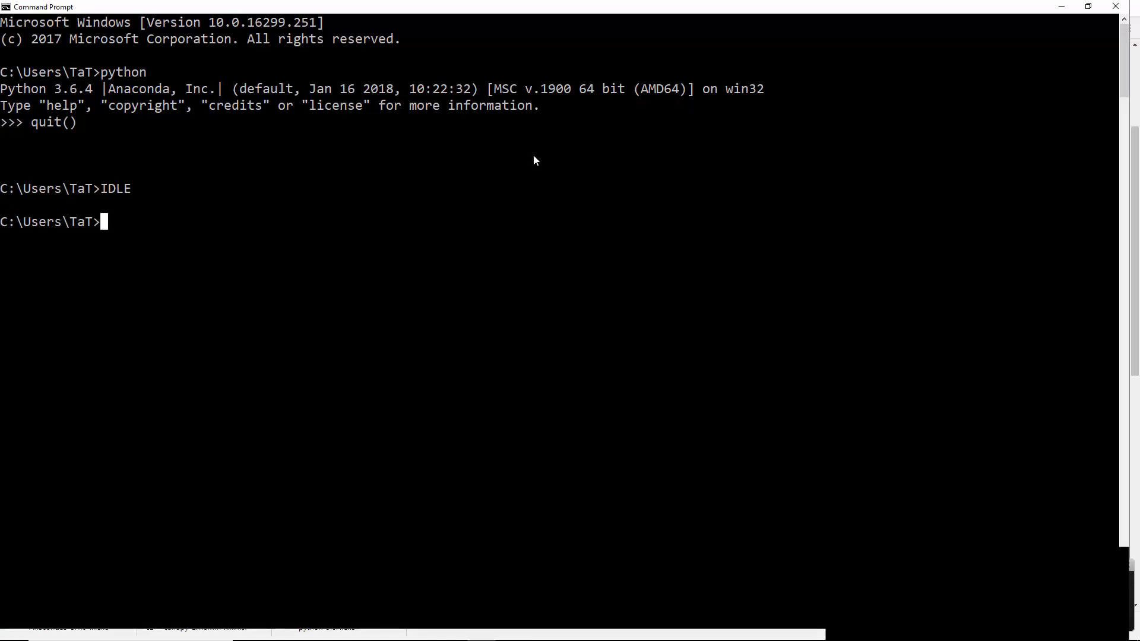